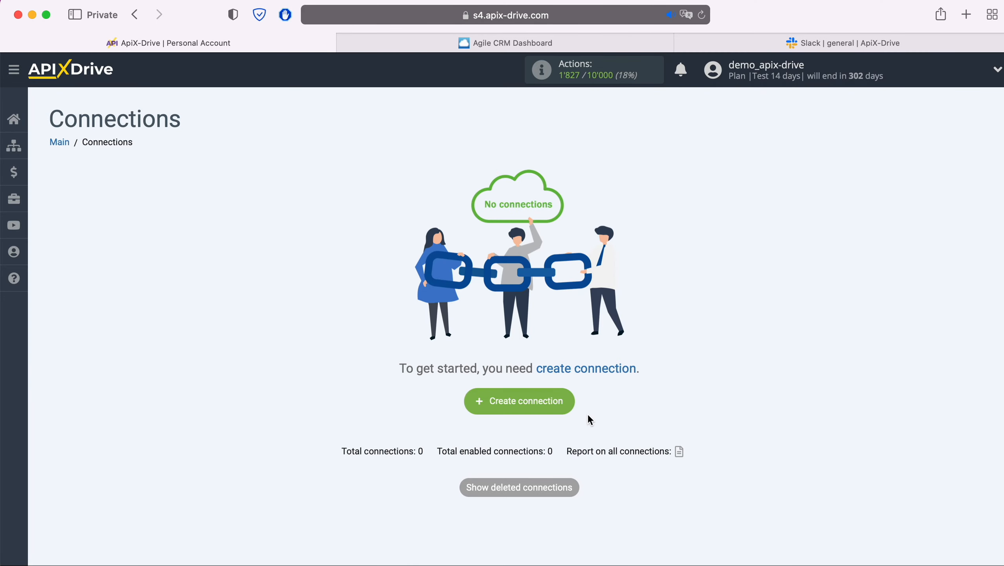
# Create a new connection with Agile CRM as the source and the Get CONTACTS (new) action
pyautogui.click(570, 402)
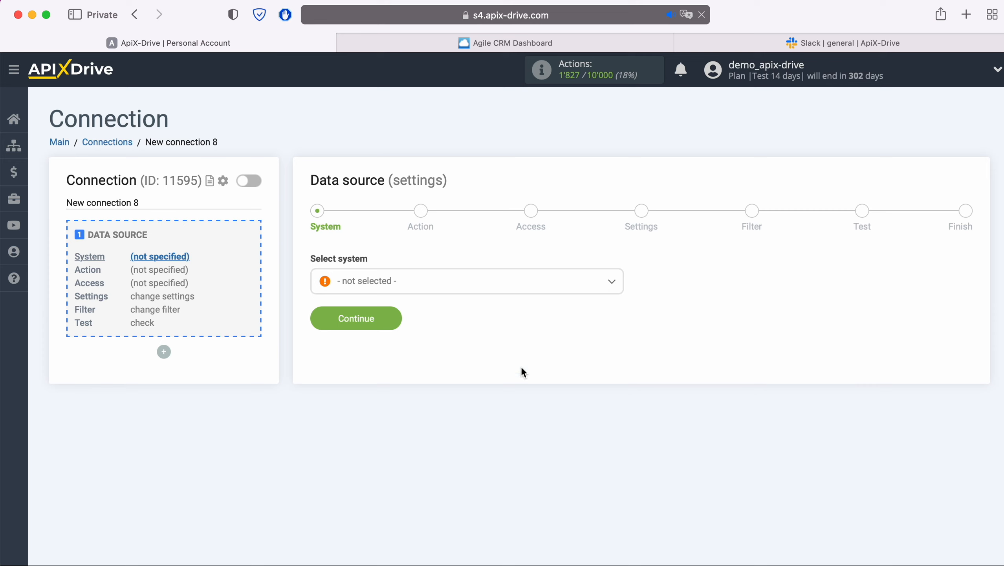
pyautogui.click(477, 282)
pyautogui.click(388, 413)
pyautogui.click(392, 321)
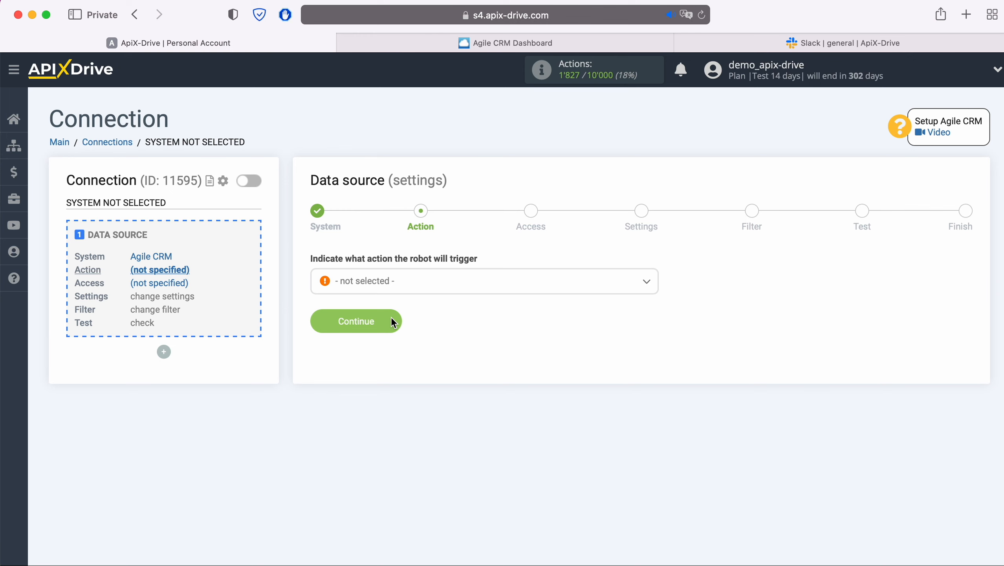
pyautogui.click(431, 289)
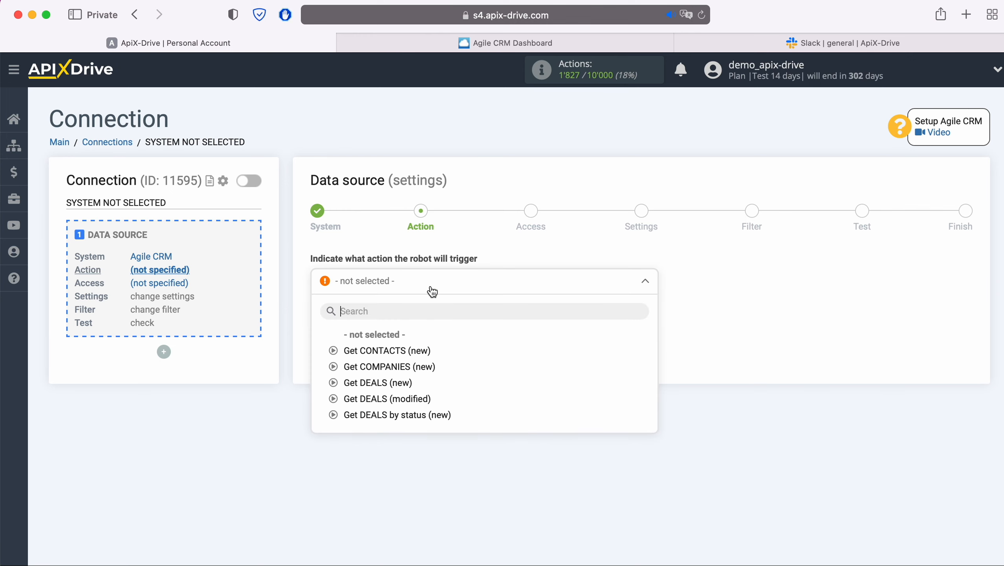
pyautogui.click(421, 350)
pyautogui.click(400, 328)
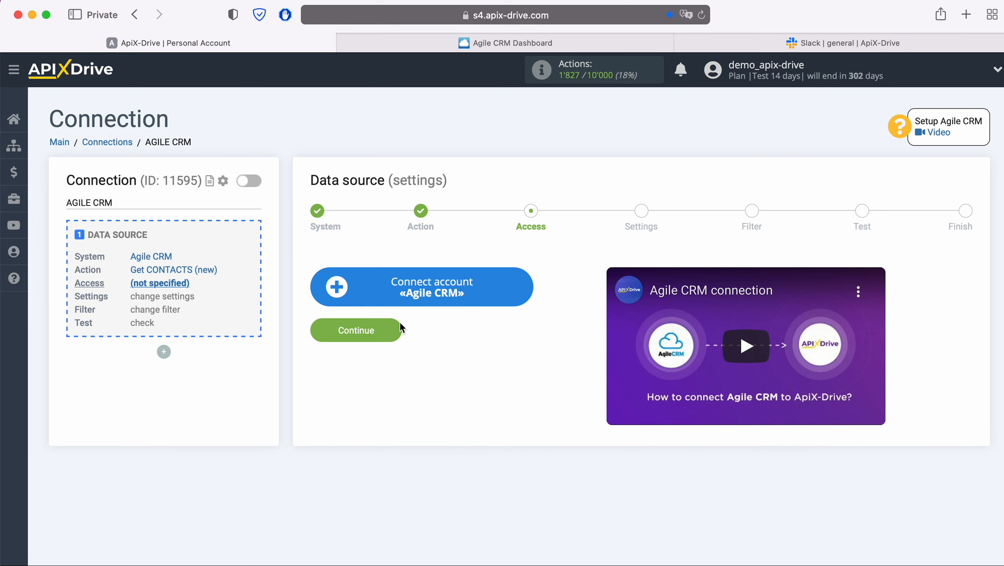
# Open the Connect account «Agile CRM» form, then go to the Agile CRM Dashboard tab
pyautogui.click(519, 289)
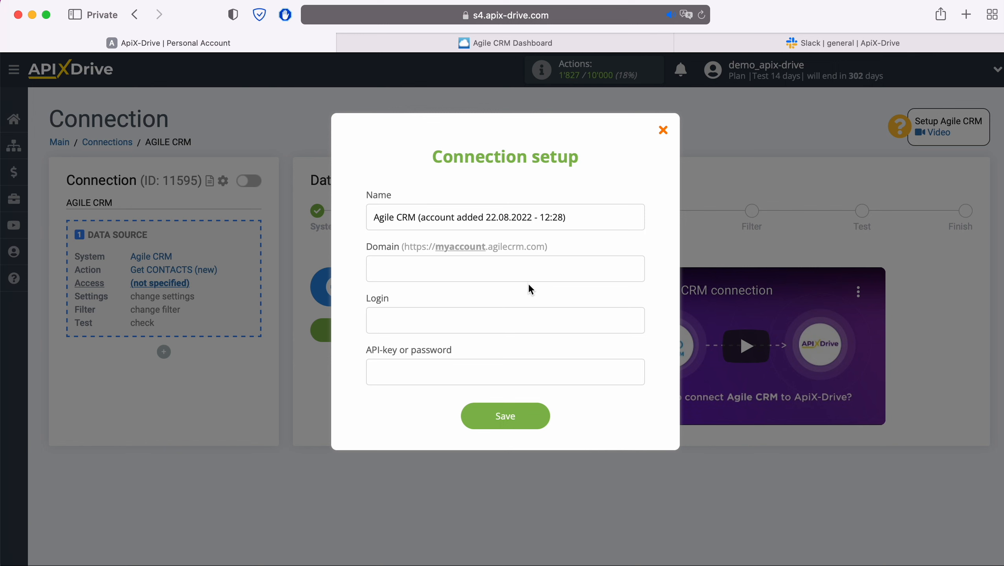
pyautogui.click(513, 42)
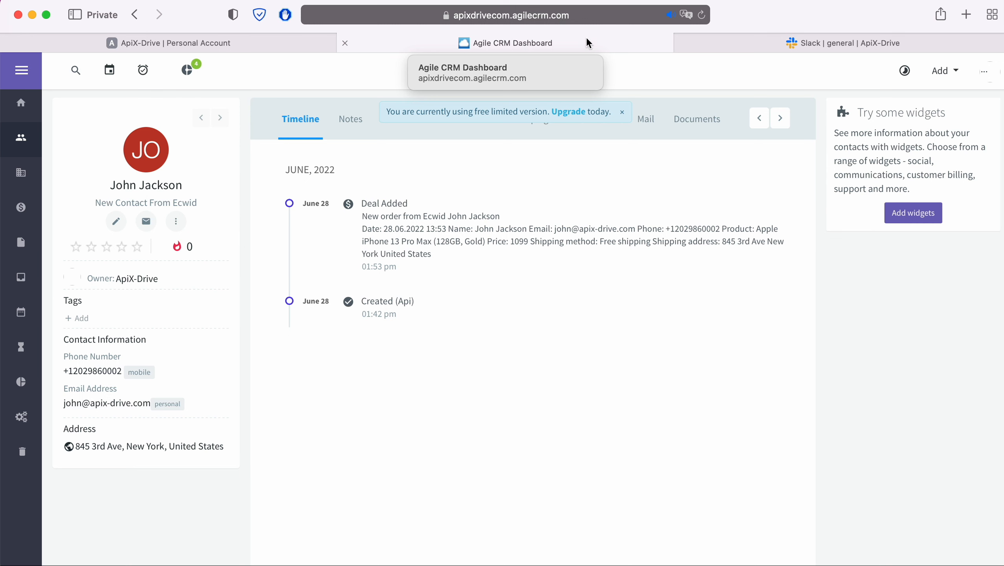
# Copy 'apixdrivecom' from the Agile CRM address bar into ApiX-Drive's Domain field
pyautogui.click(510, 15)
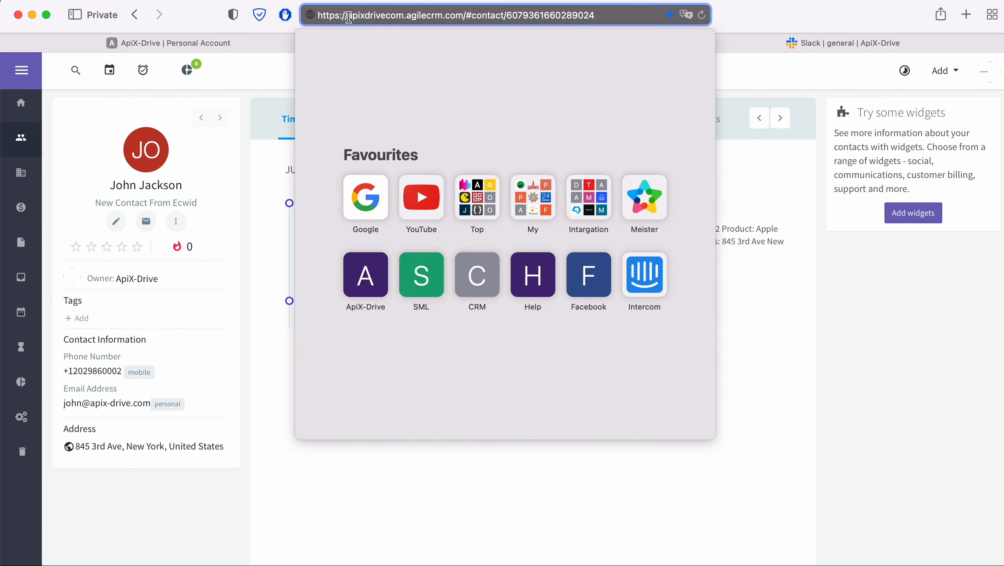
pyautogui.moveTo(348, 15); pyautogui.dragTo(404, 15)
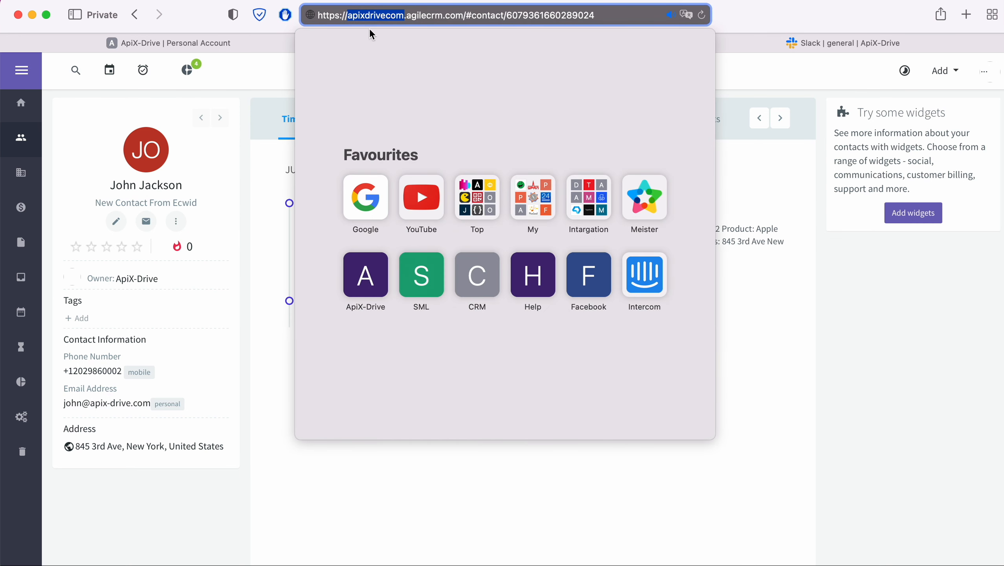
pyautogui.rightClick(370, 15)
pyautogui.click(388, 38)
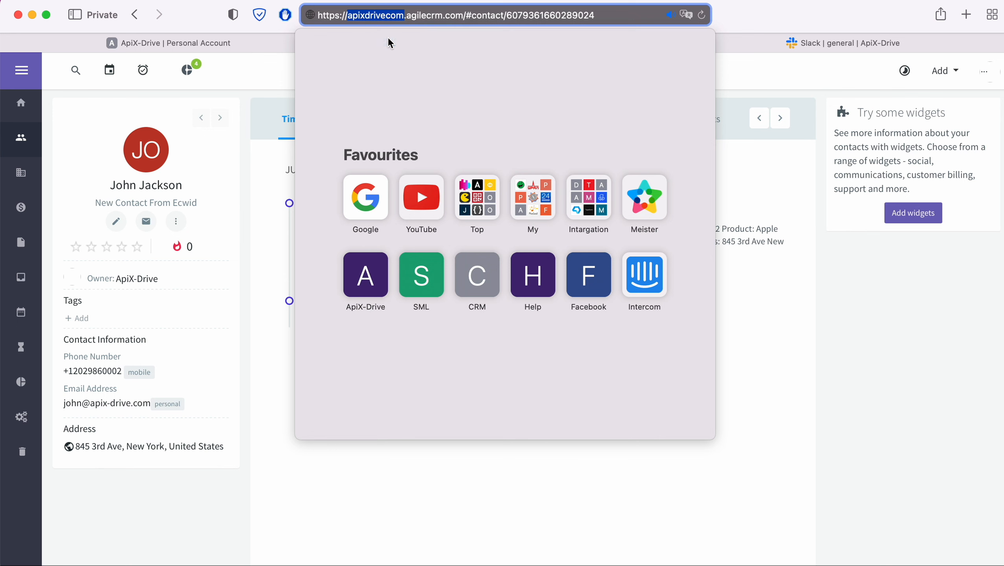
pyautogui.click(230, 36)
pyautogui.rightClick(410, 264)
pyautogui.click(436, 308)
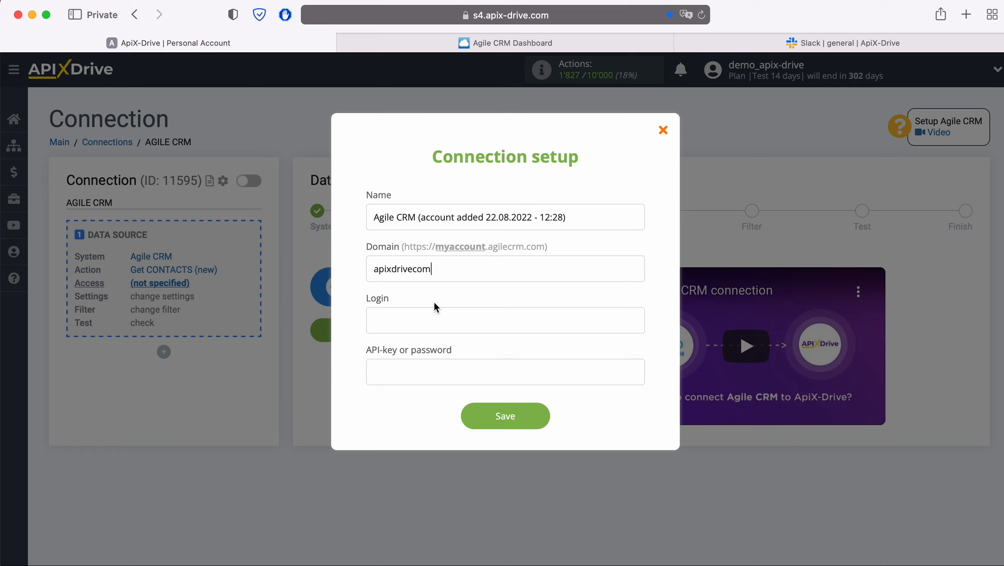
# Enter the Agile CRM account's login e-mail in the Login field
pyautogui.click(427, 318)
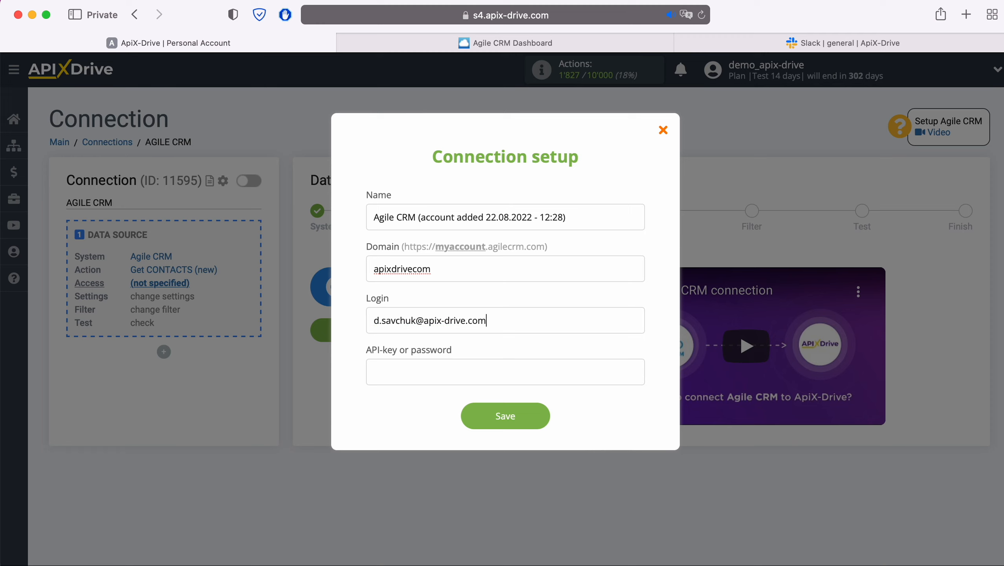
pyautogui.click(389, 379)
# In Agile CRM, go to Admin Settings > Developers & API
pyautogui.click(478, 44)
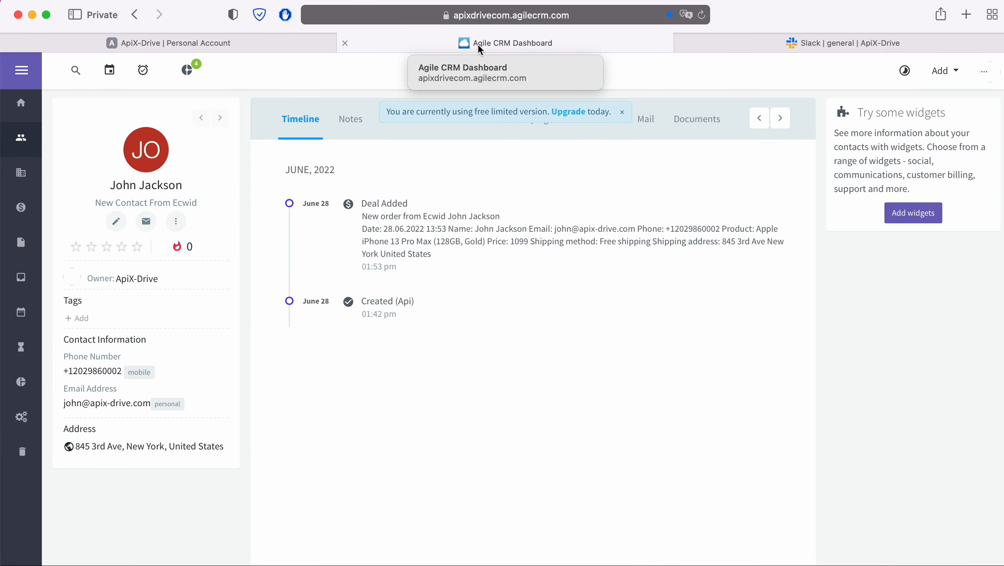
pyautogui.click(984, 72)
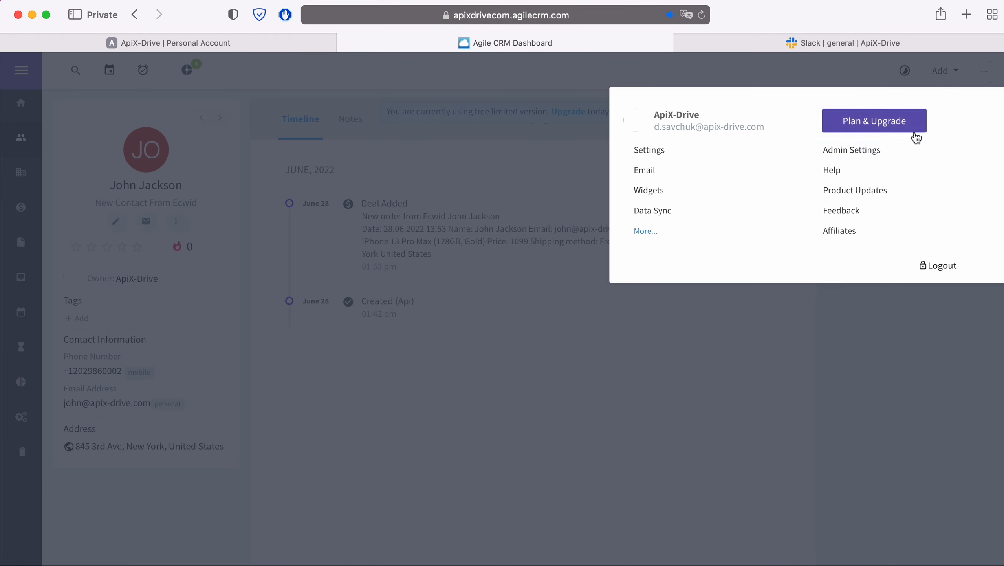
pyautogui.click(880, 155)
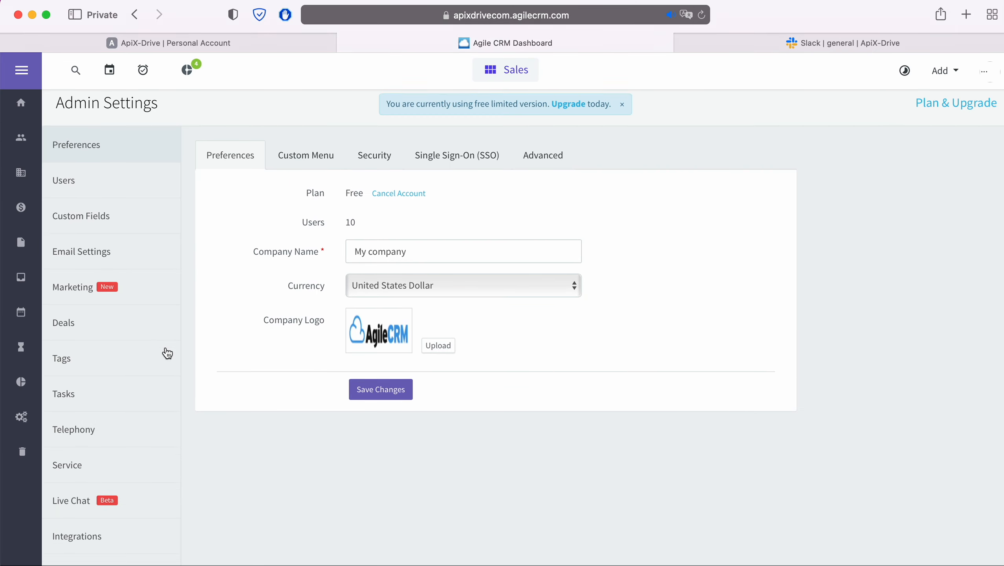
pyautogui.scroll(-3, 164, 351)
pyautogui.click(114, 547)
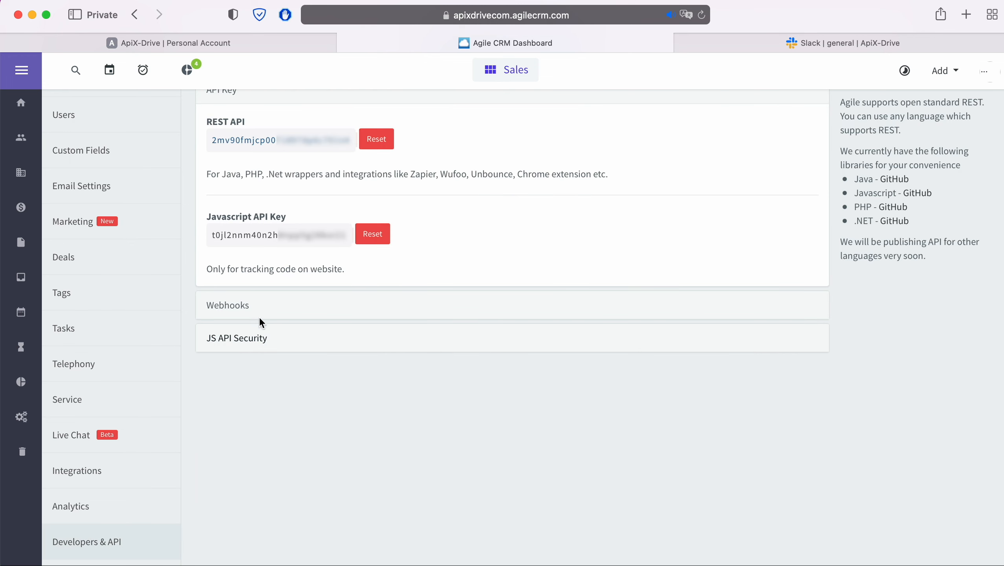
# Copy the REST API key and return to the ApiX-Drive tab
pyautogui.moveTo(350, 142); pyautogui.dragTo(214, 143)
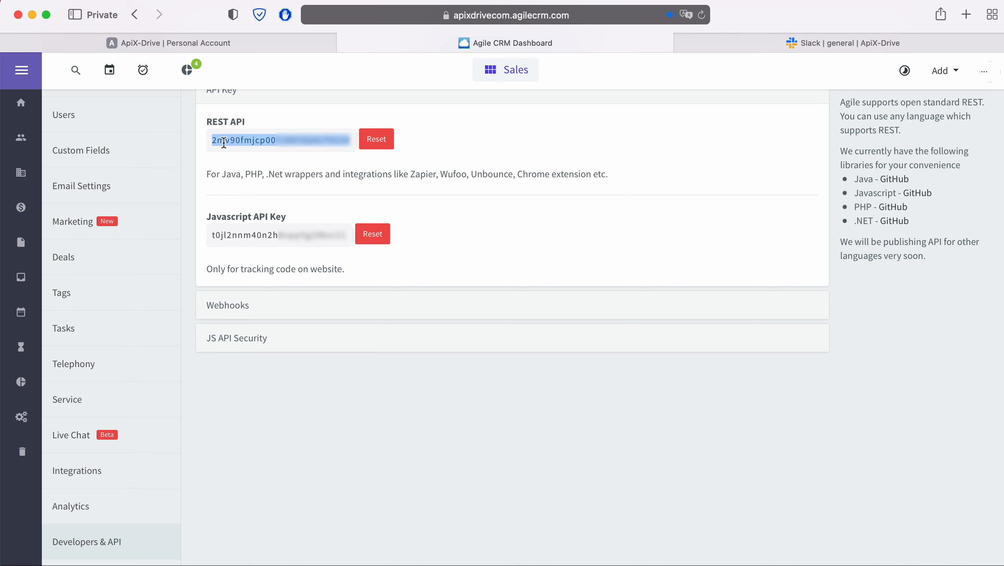
pyautogui.rightClick(216, 142)
pyautogui.click(249, 205)
pyautogui.click(228, 44)
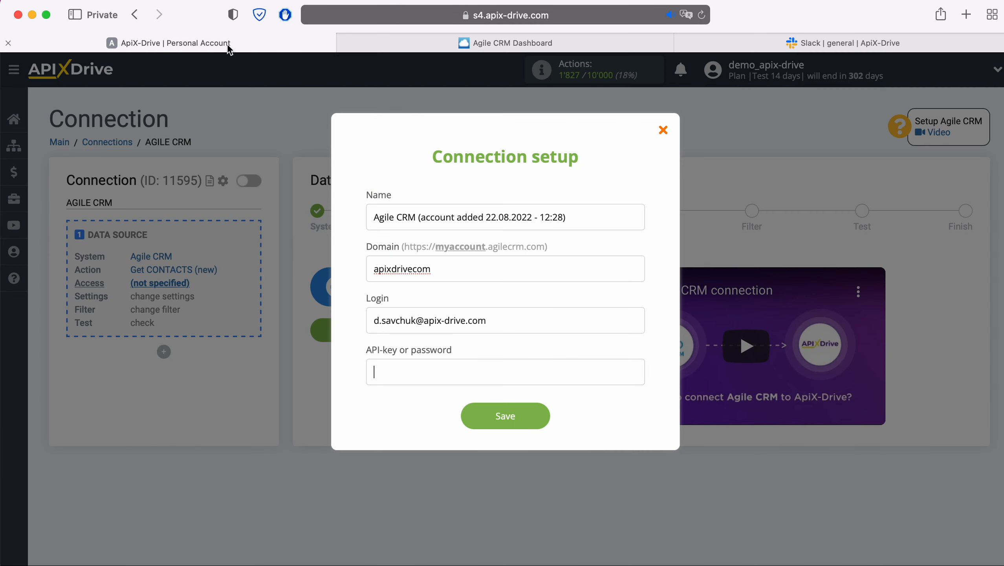
# Paste the REST API key, save the account, select the new Agile CRM login and continue
pyautogui.rightClick(396, 370)
pyautogui.click(414, 408)
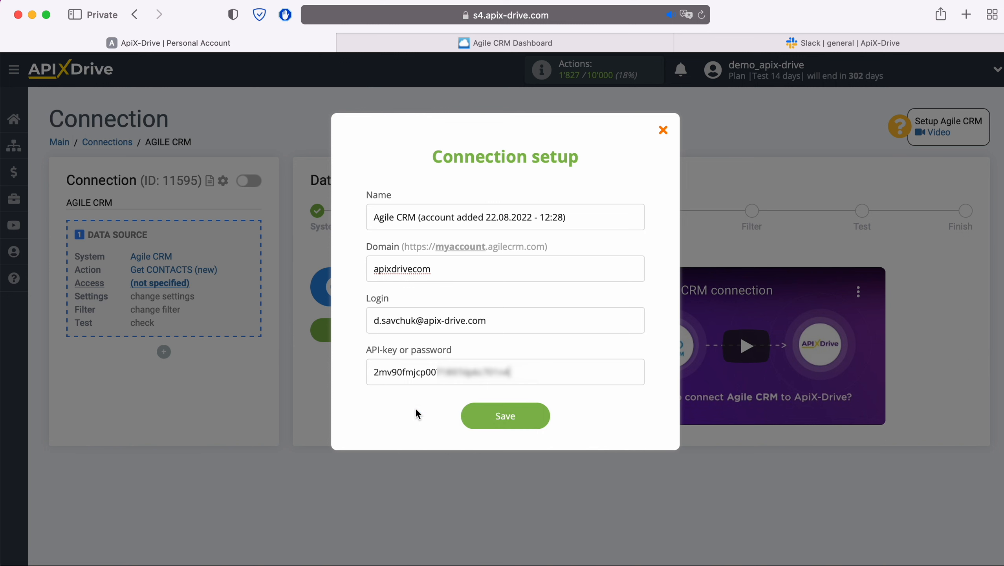
pyautogui.click(540, 416)
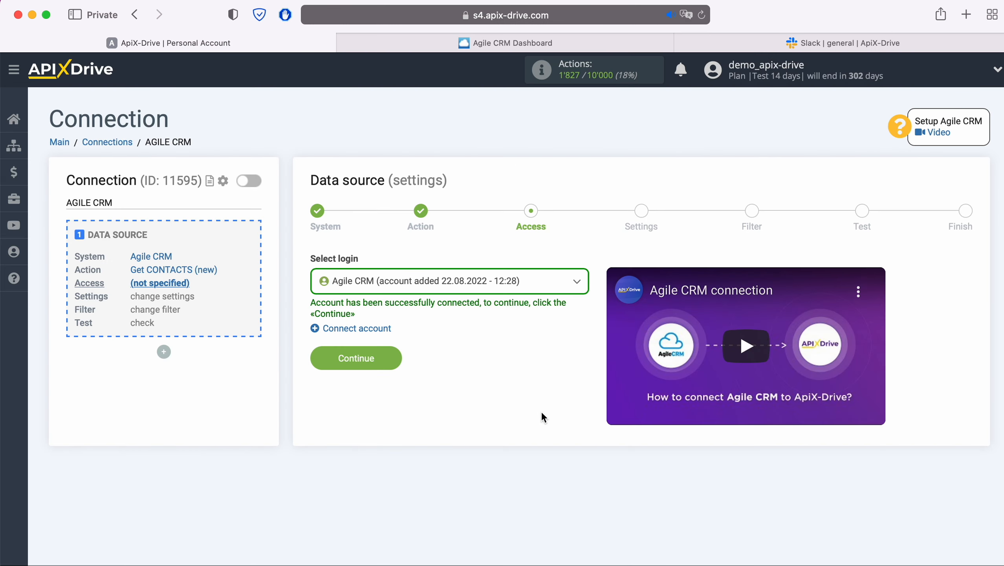
pyautogui.click(540, 285)
pyautogui.click(505, 361)
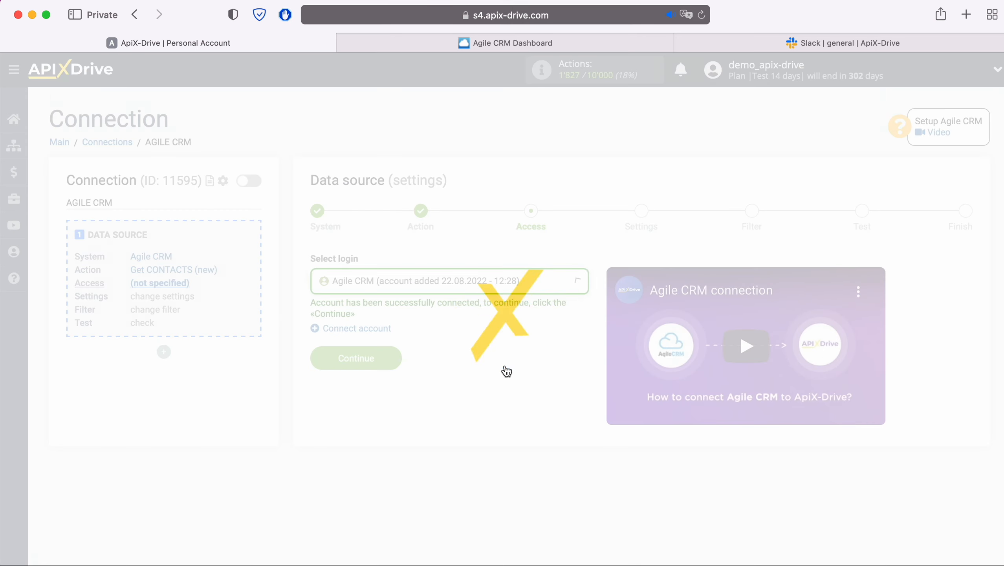
pyautogui.click(397, 360)
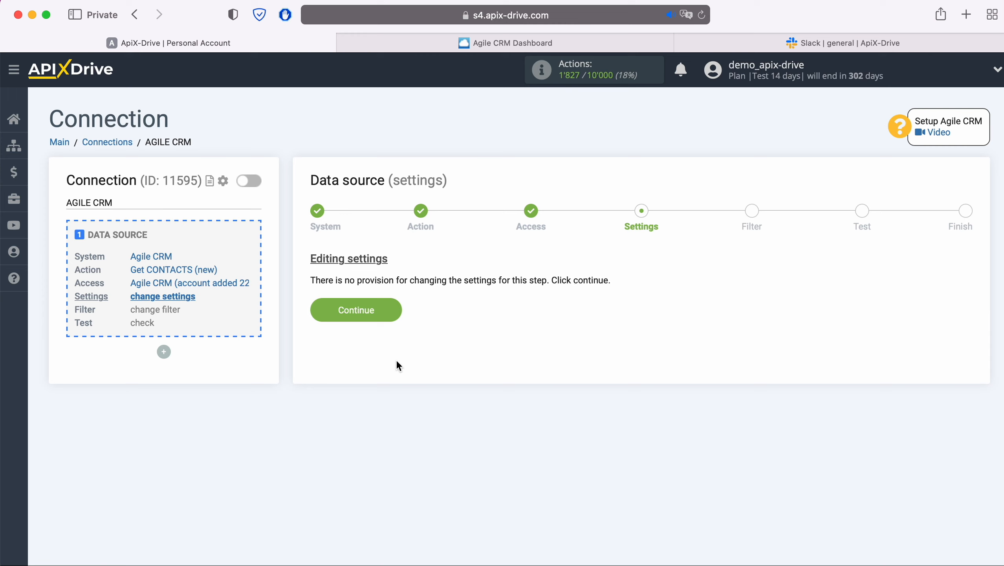
# Pass Settings and Filter unchanged, check the loaded test contact, and finish the source setup
pyautogui.click(397, 311)
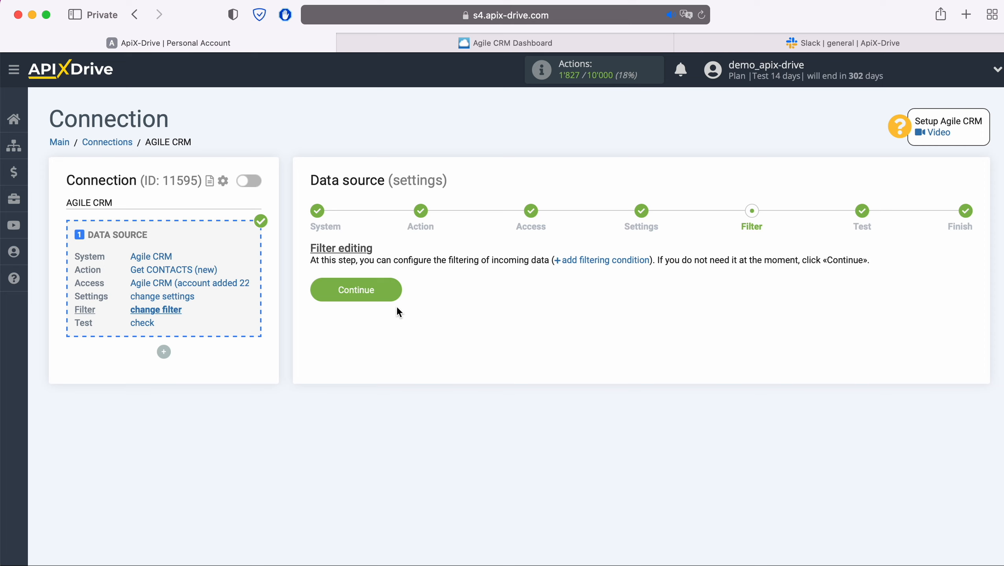
pyautogui.click(396, 294)
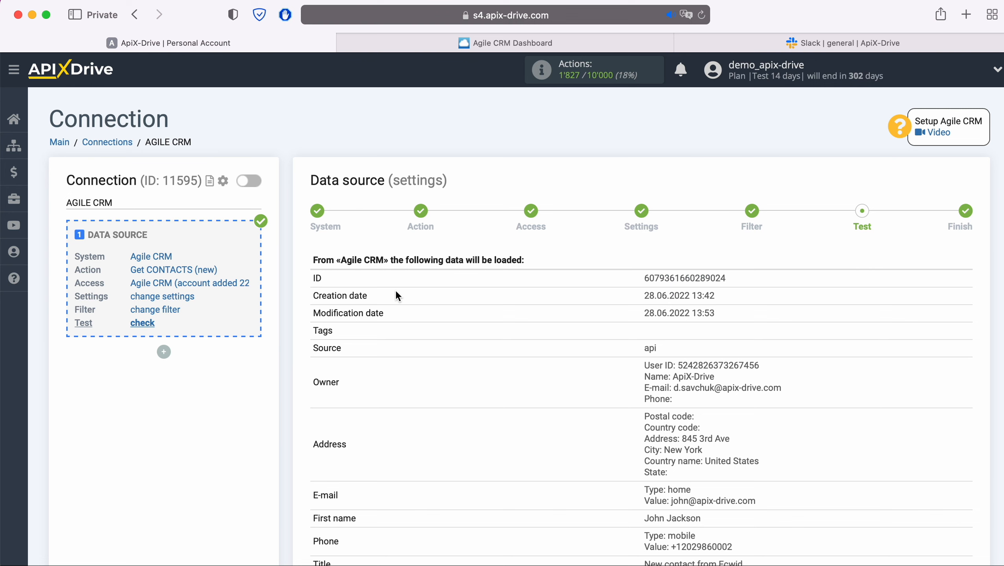
pyautogui.scroll(-3, 396, 289)
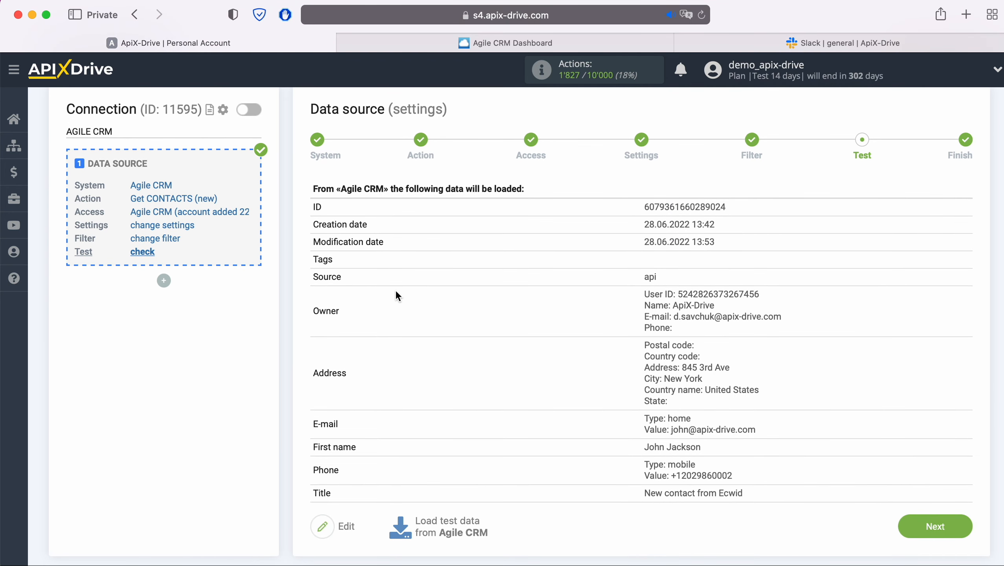
pyautogui.click(959, 526)
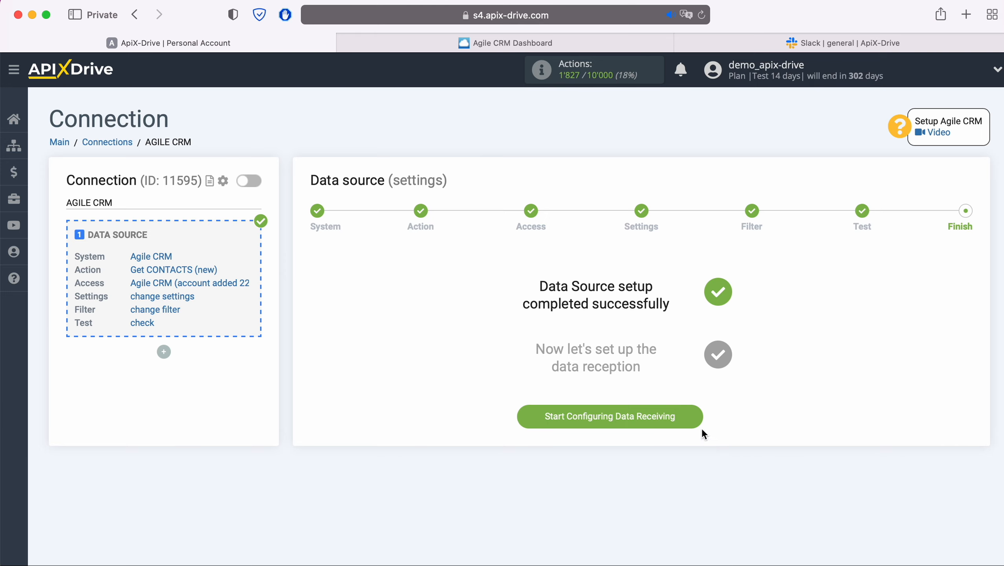
# Start configuring data receiving and choose Slack as the destination system
pyautogui.click(695, 418)
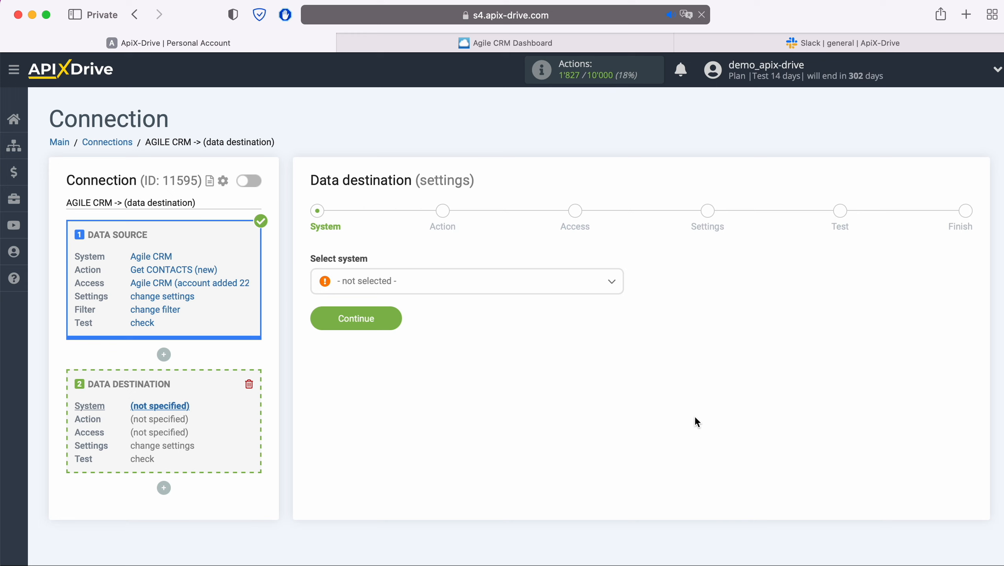
pyautogui.click(510, 289)
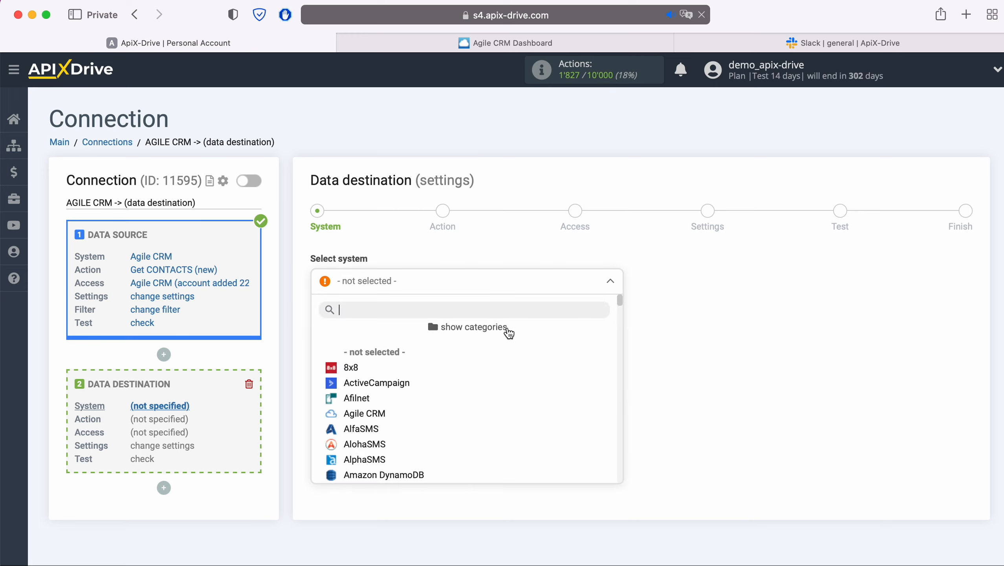
pyautogui.scroll(-15, 511, 373)
pyautogui.scroll(-15, 510, 374)
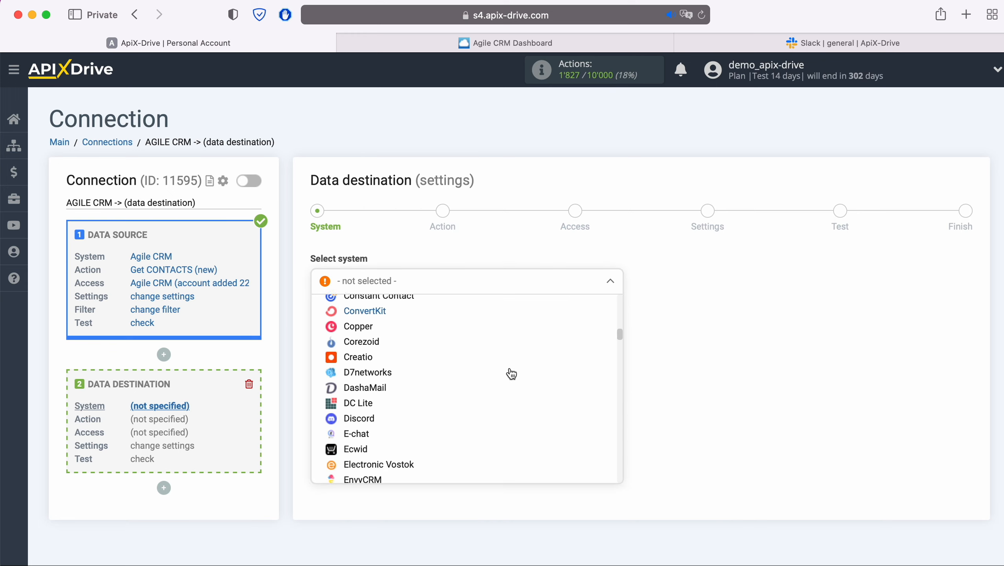
pyautogui.scroll(-15, 511, 374)
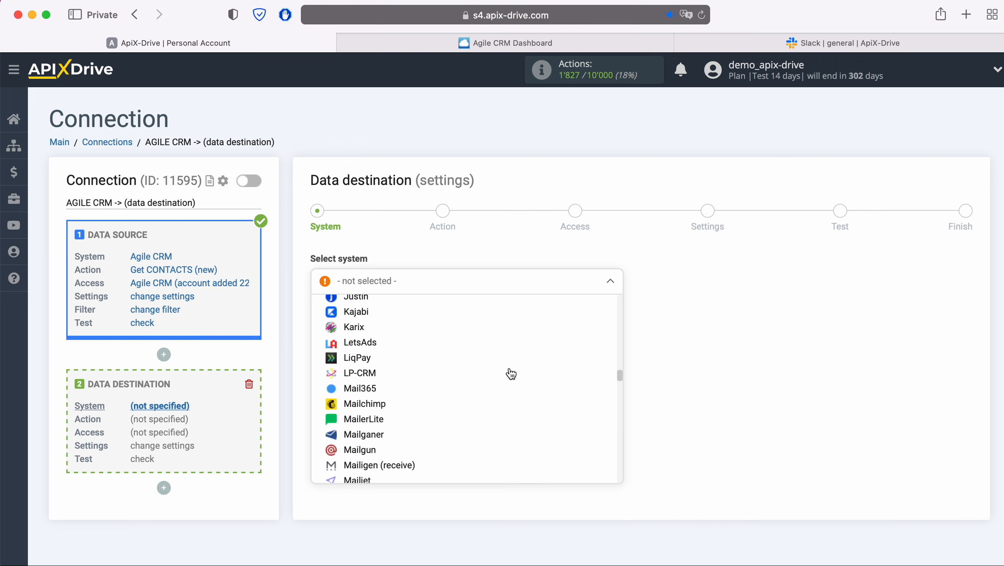
pyautogui.scroll(-15, 511, 374)
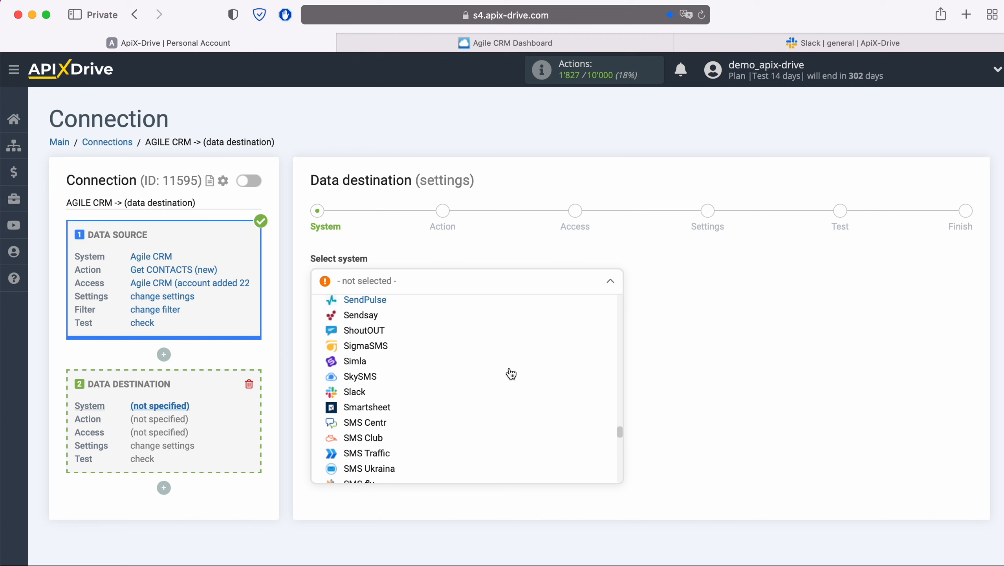
pyautogui.click(358, 391)
pyautogui.click(397, 322)
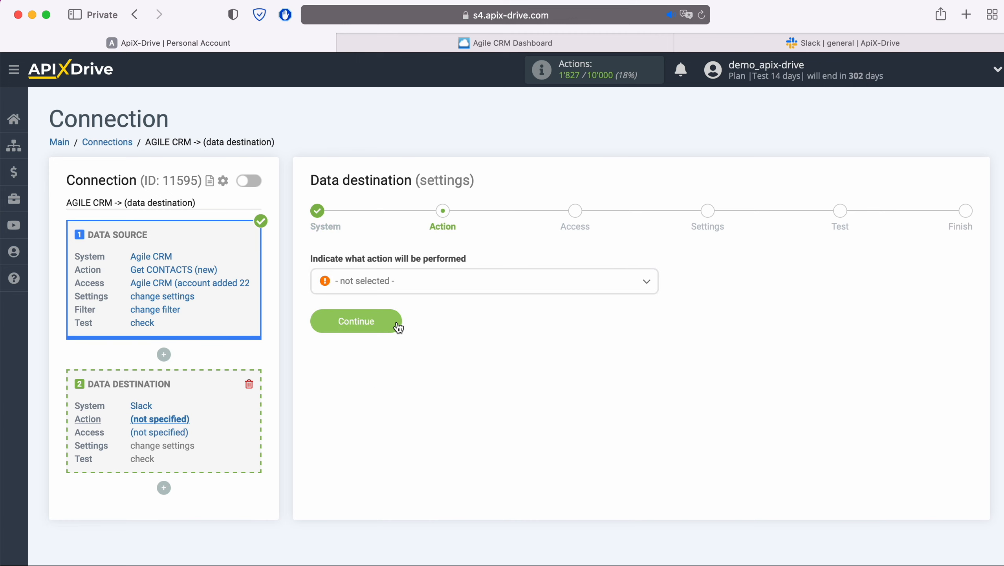
# Choose the Send MESSAGE (channel) action and start Connect account «Slack»
pyautogui.click(435, 285)
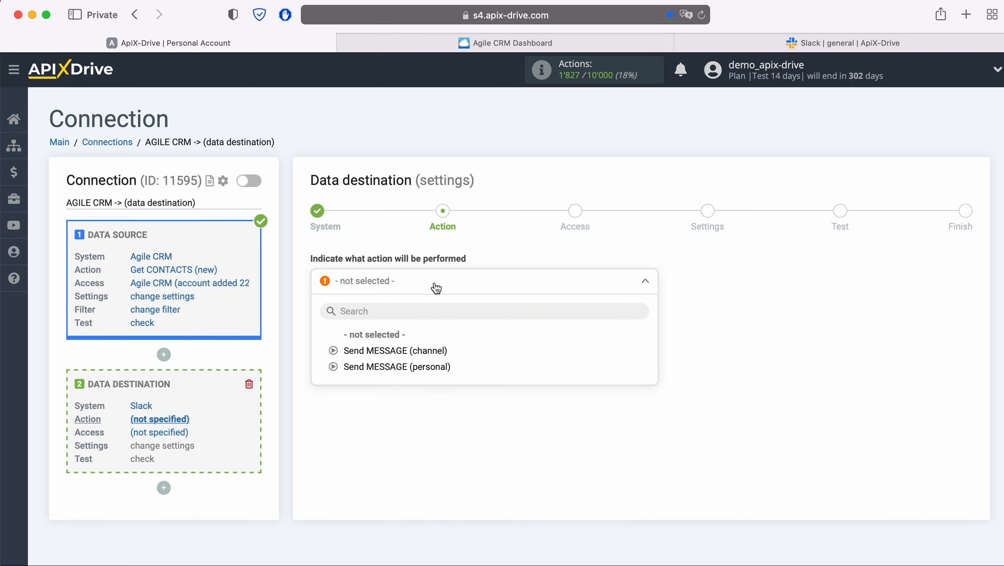
pyautogui.click(413, 351)
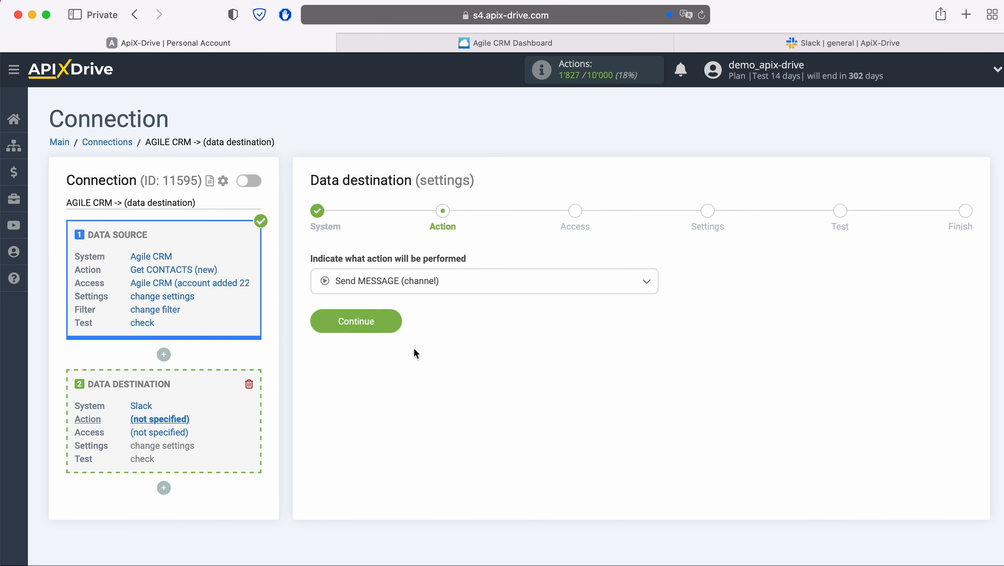
pyautogui.click(399, 326)
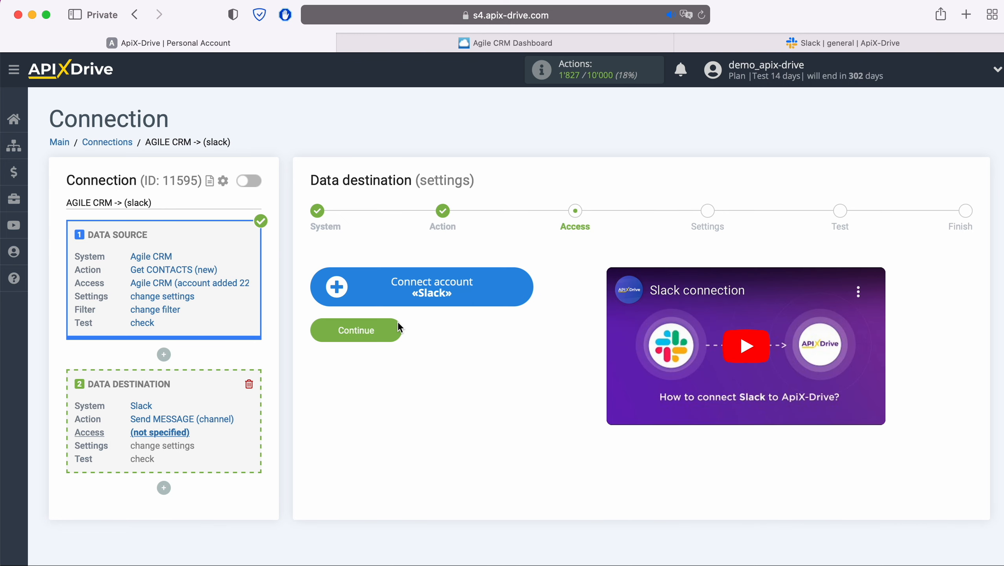
pyautogui.click(527, 287)
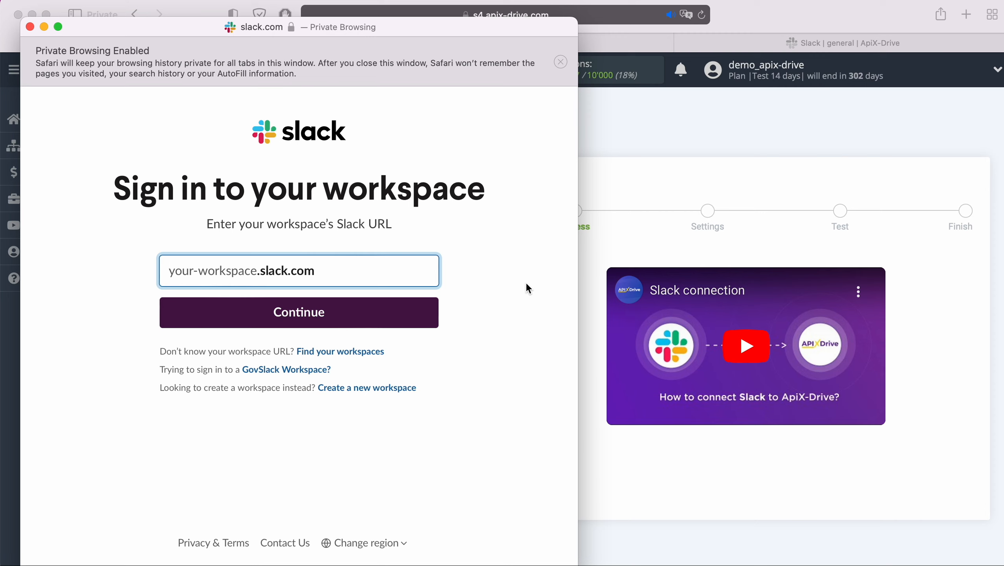
pyautogui.click(794, 45)
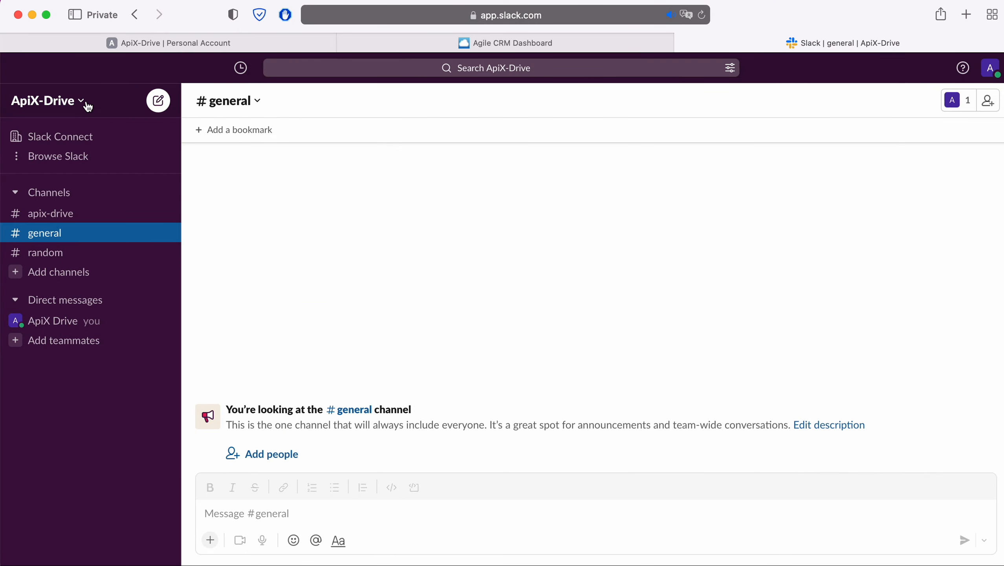
pyautogui.click(86, 103)
pyautogui.click(102, 158)
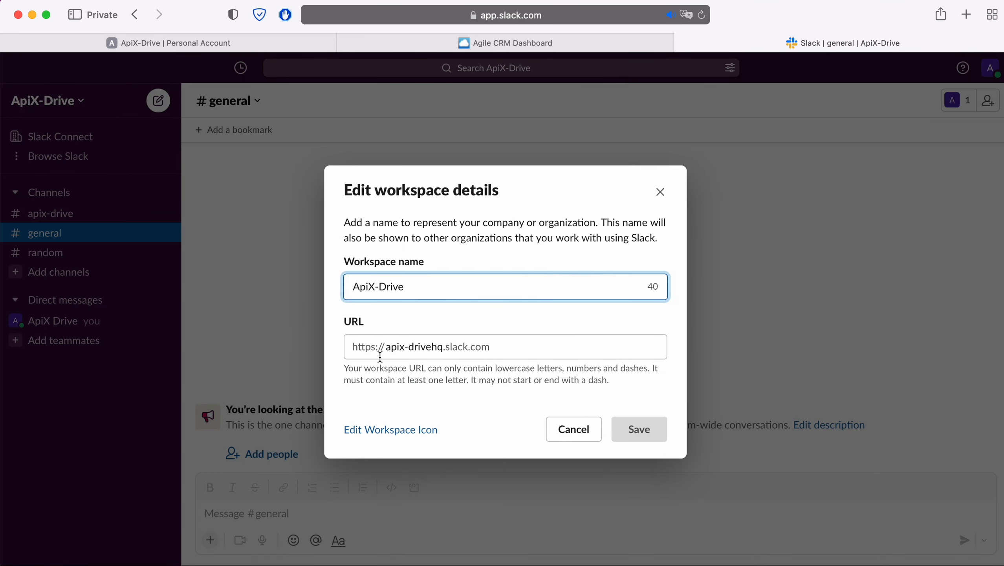
pyautogui.moveTo(386, 347); pyautogui.dragTo(442, 349)
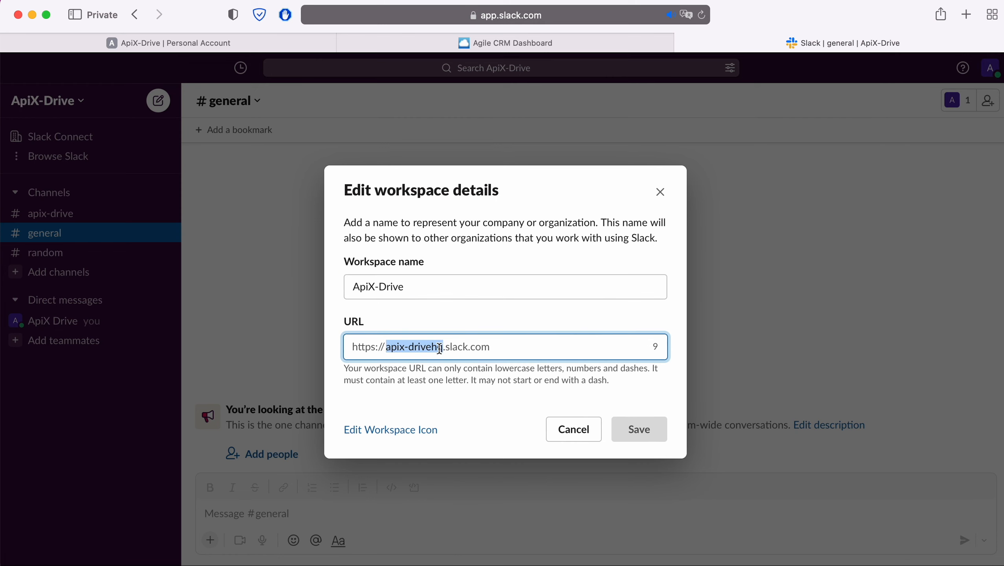
pyautogui.rightClick(431, 346)
pyautogui.click(455, 424)
pyautogui.click(230, 50)
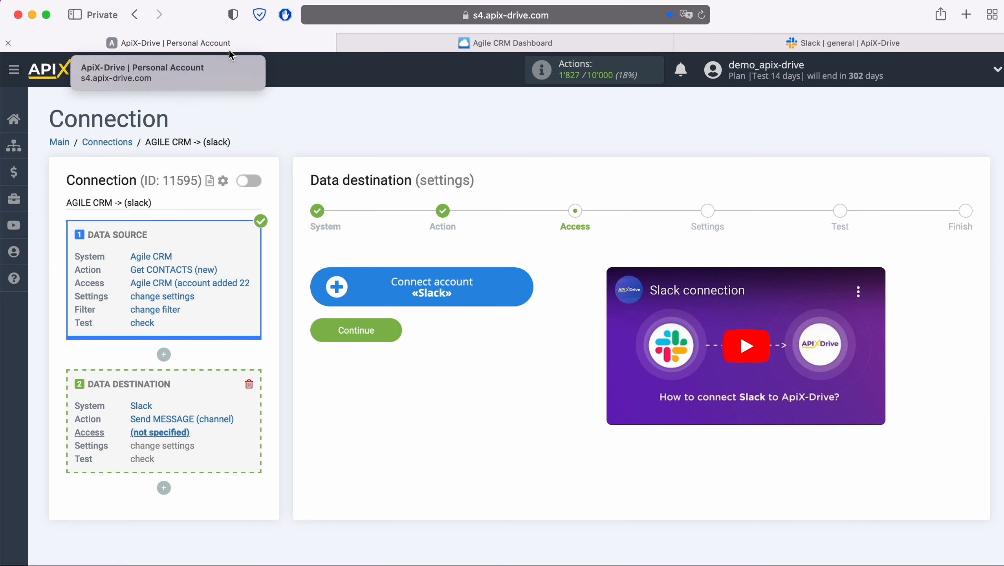
# Paste the workspace URL name into the Slack sign-in window and continue
pyautogui.click(421, 286)
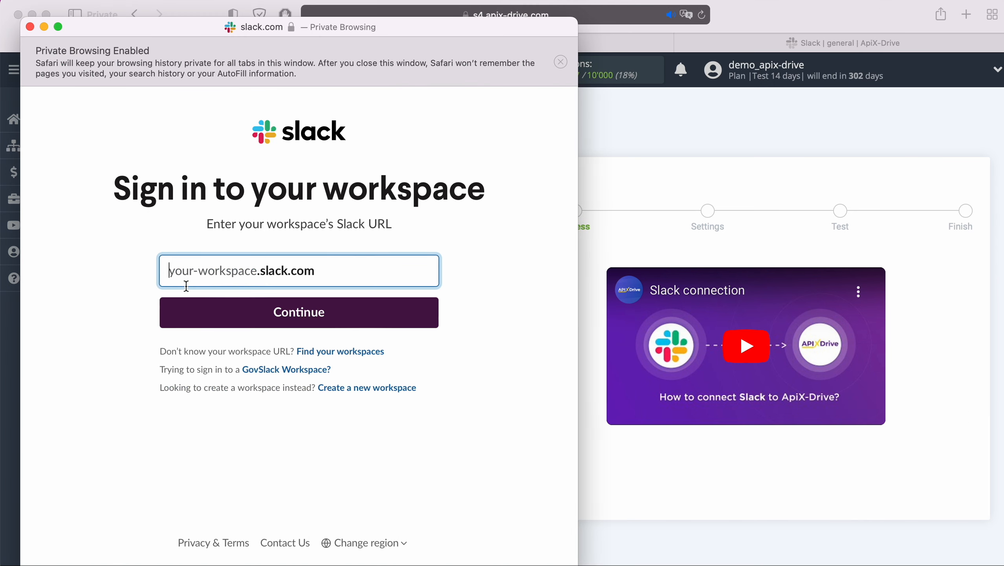
pyautogui.rightClick(182, 272)
pyautogui.click(205, 312)
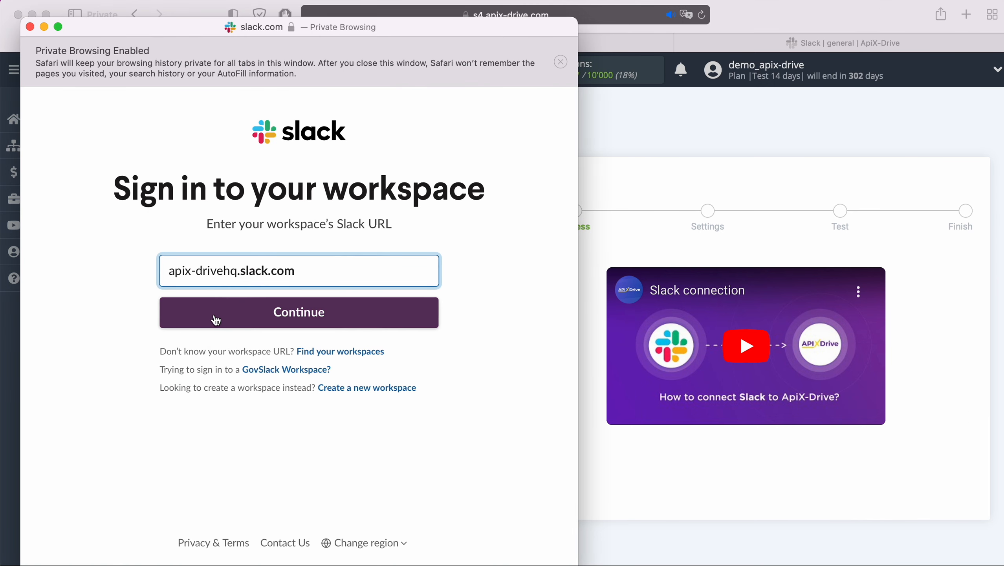
pyautogui.click(333, 316)
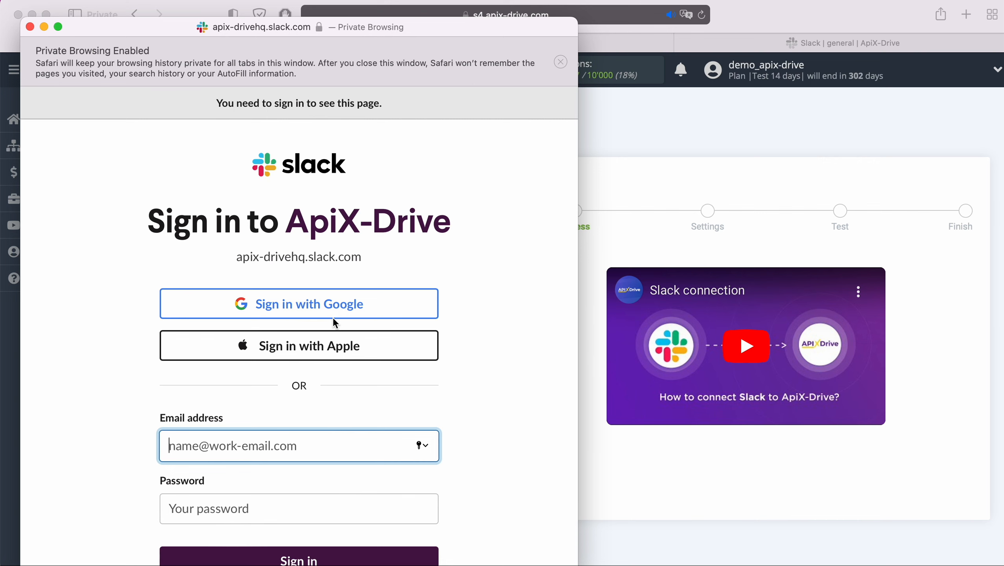
# Sign in with Google using the saved e-mail and password, then allow ApiX-Drive access
pyautogui.click(368, 308)
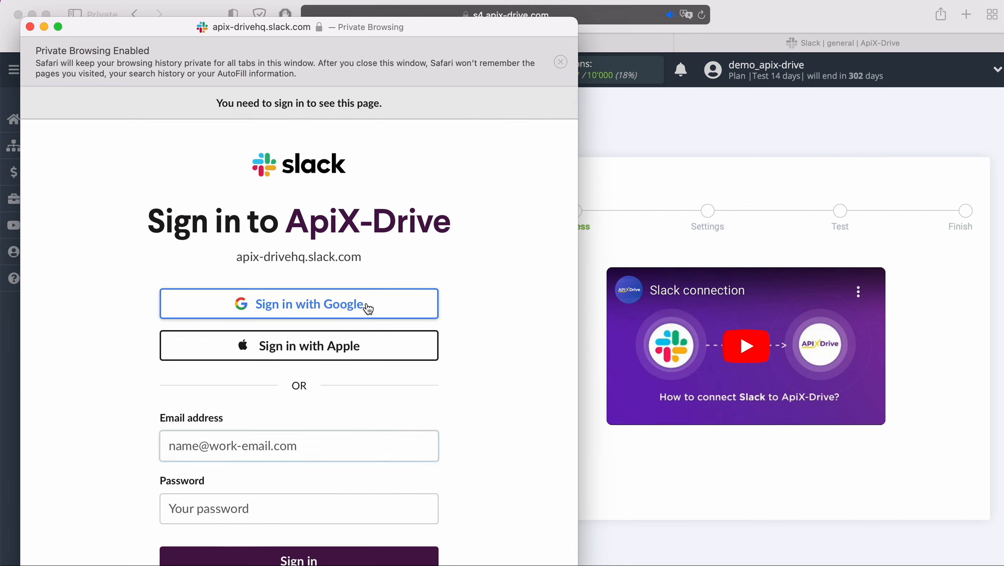
pyautogui.click(300, 349)
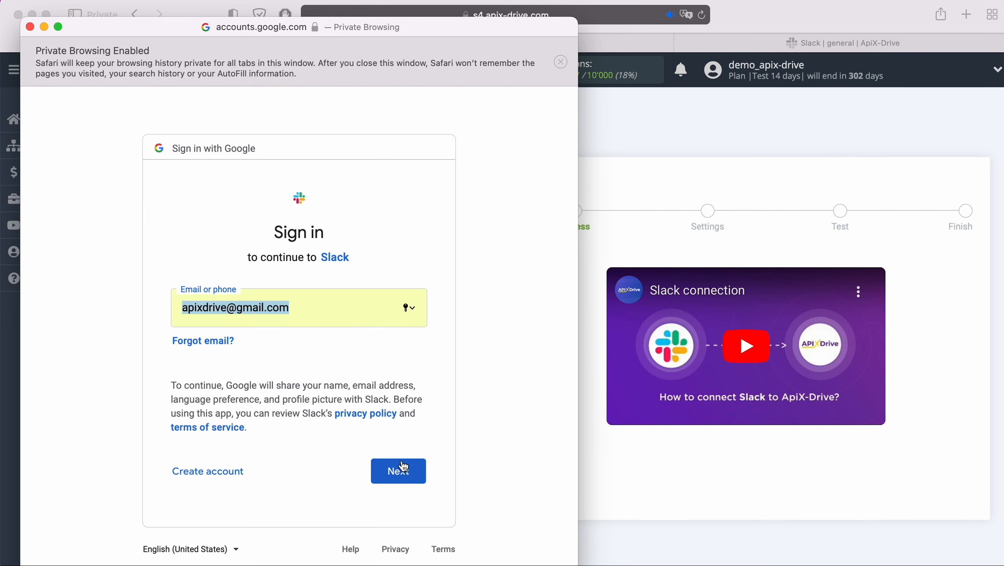
pyautogui.click(412, 472)
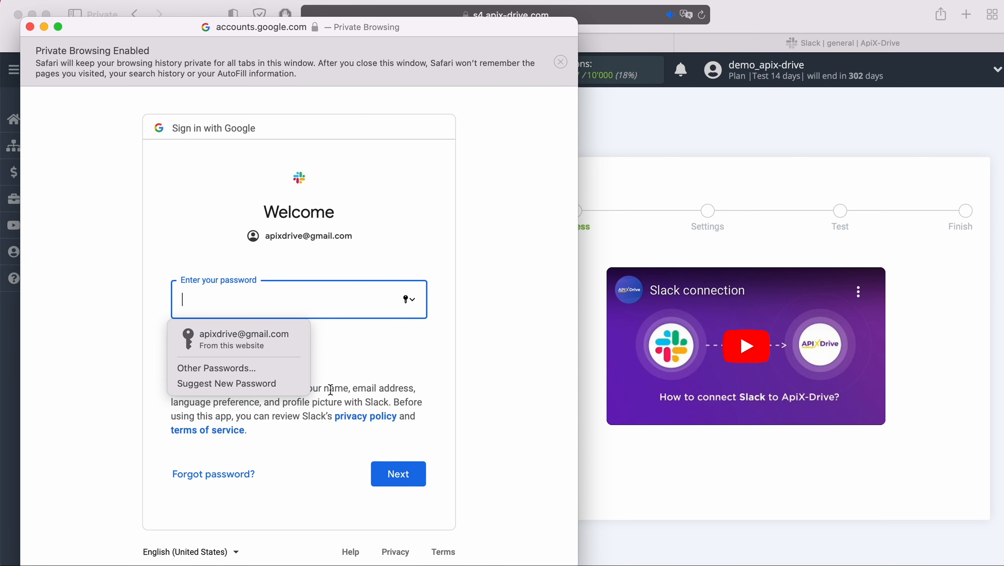
pyautogui.click(295, 341)
pyautogui.click(416, 477)
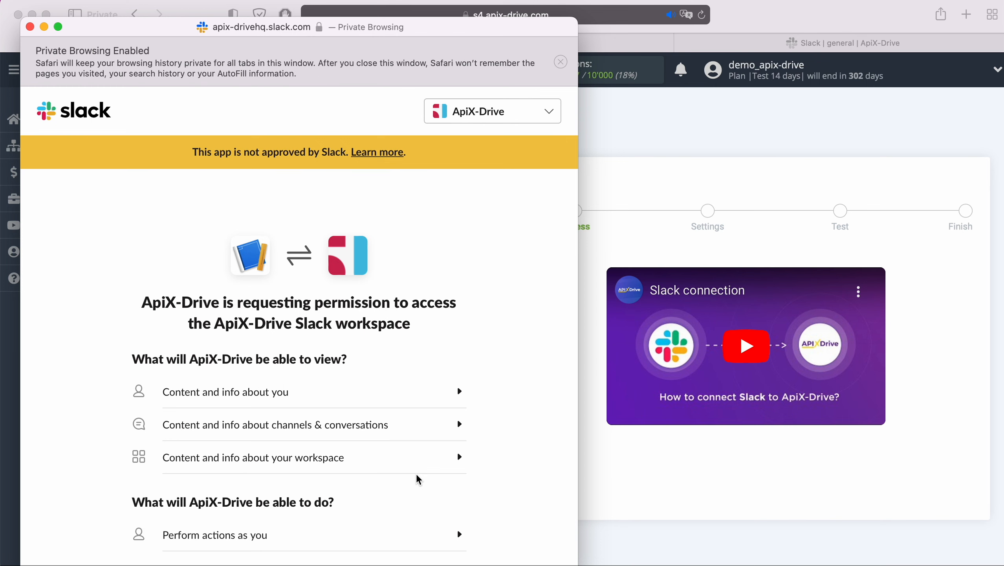
pyautogui.scroll(-3, 417, 475)
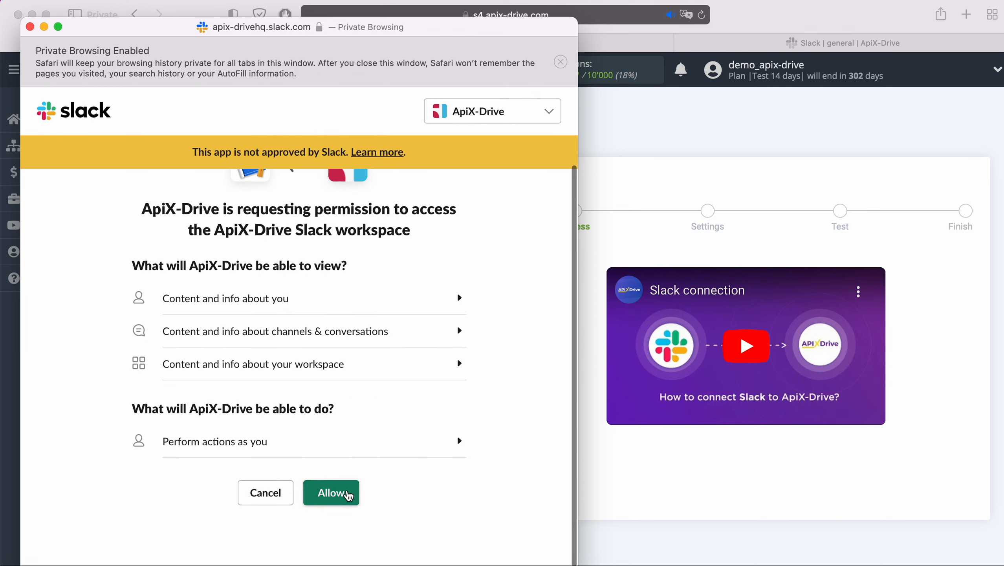
pyautogui.click(348, 492)
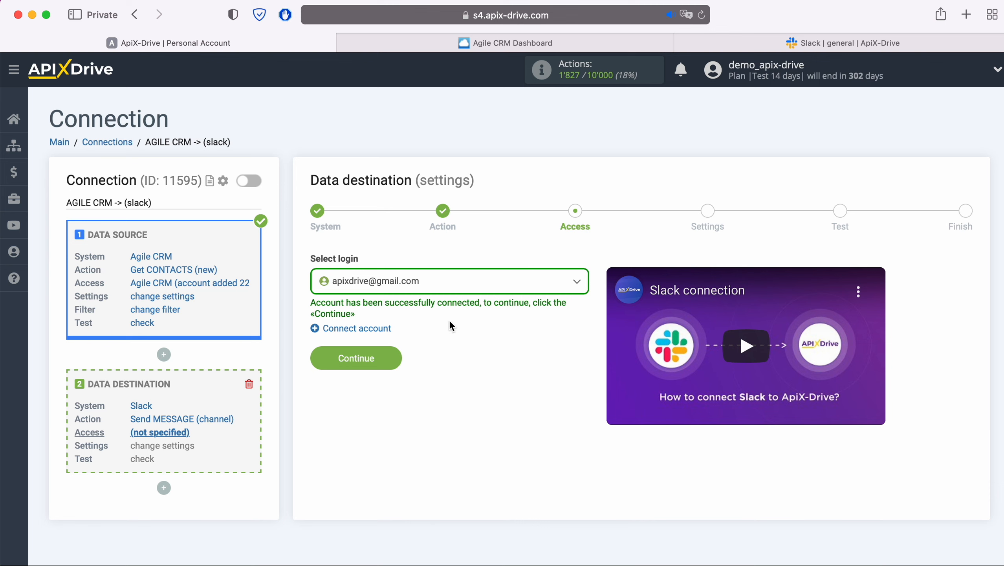
# Keep the already connected apixdrive Slack login and continue to the message settings
pyautogui.click(449, 283)
pyautogui.click(424, 367)
pyautogui.click(393, 352)
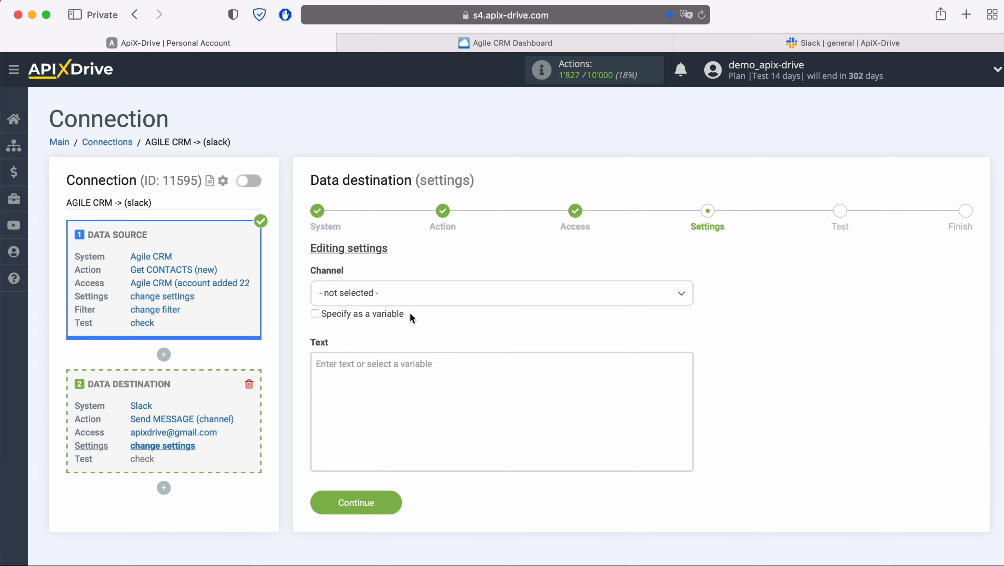
# Set the destination channel to apix-drive and bring up variables for the Text field
pyautogui.click(412, 297)
pyautogui.click(362, 368)
pyautogui.click(361, 363)
pyautogui.scroll(-5, 360, 367)
pyautogui.scroll(-3, 525, 383)
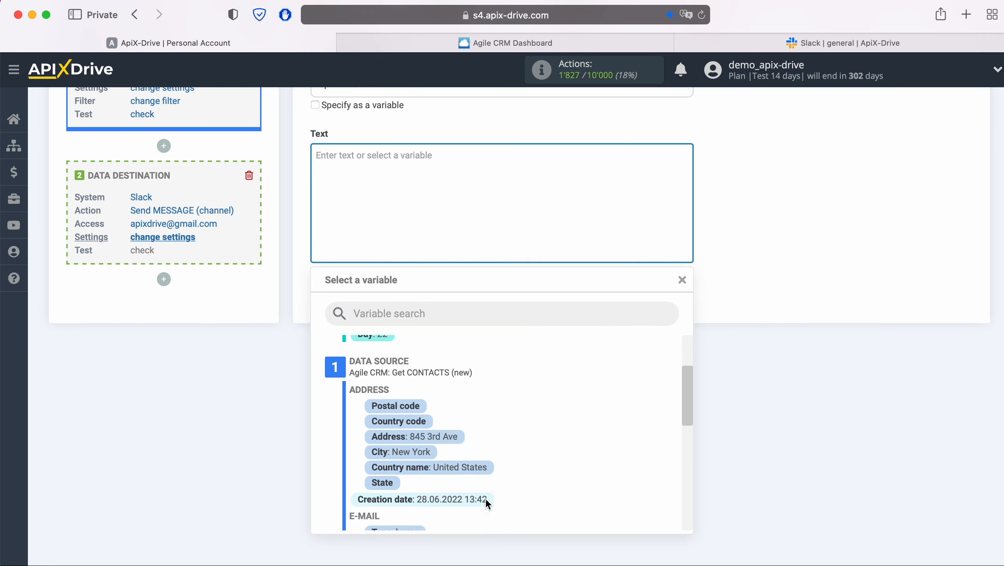
# Insert the creation date with the heading 'New CONTACT from AgileCRM' before it
pyautogui.click(484, 498)
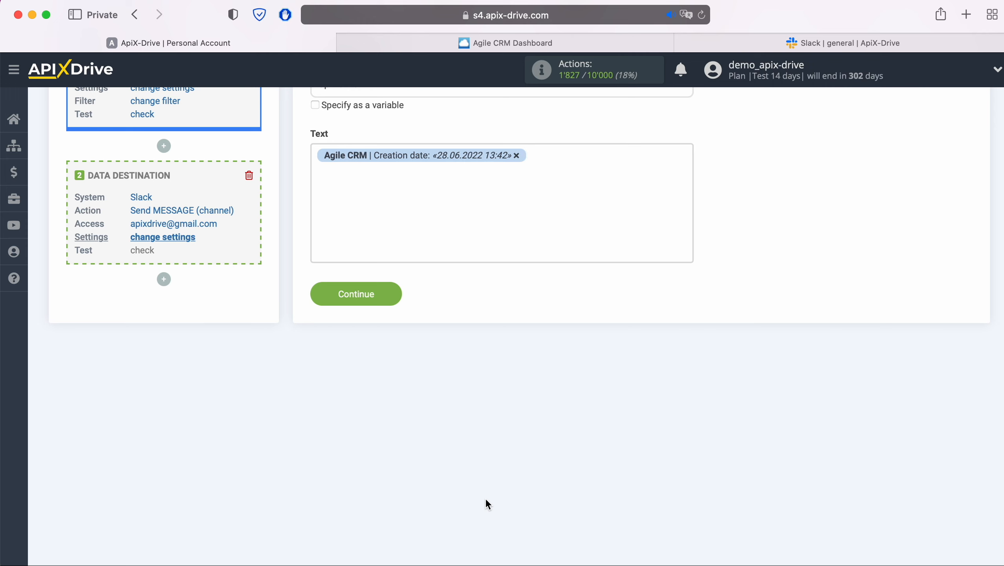
pyautogui.click(315, 156)
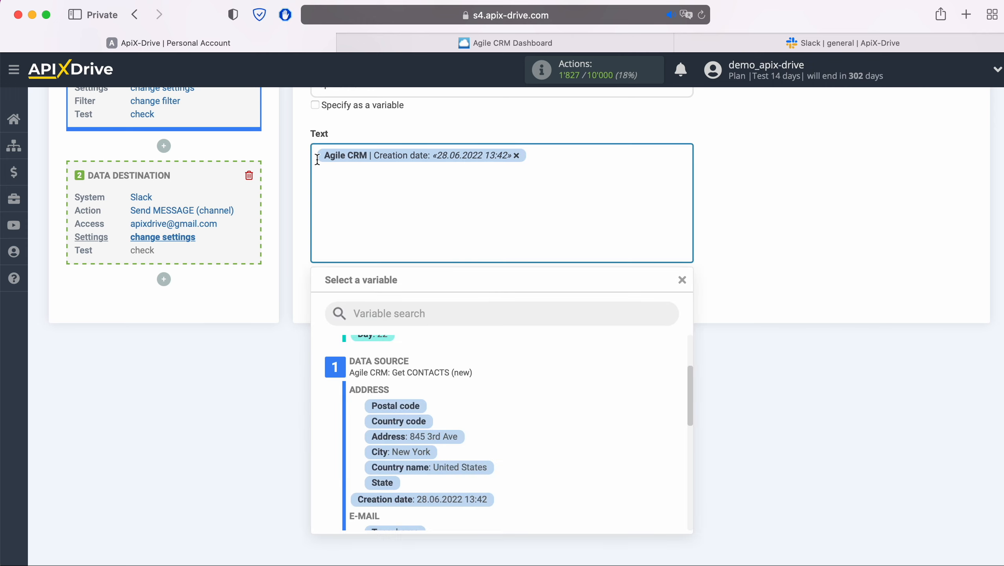
pyautogui.write('New CONTACT from A')
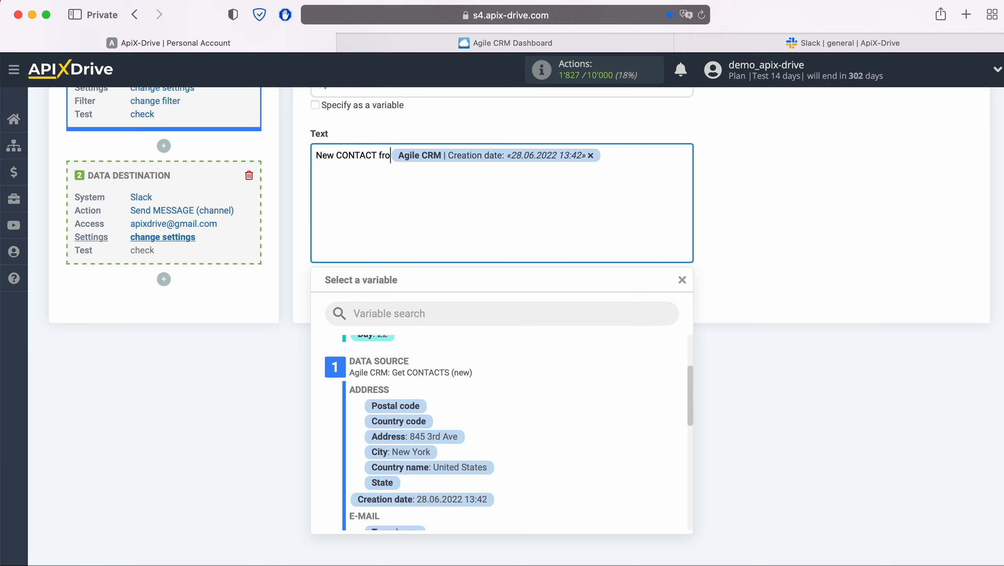
pyautogui.write('gileCRM')
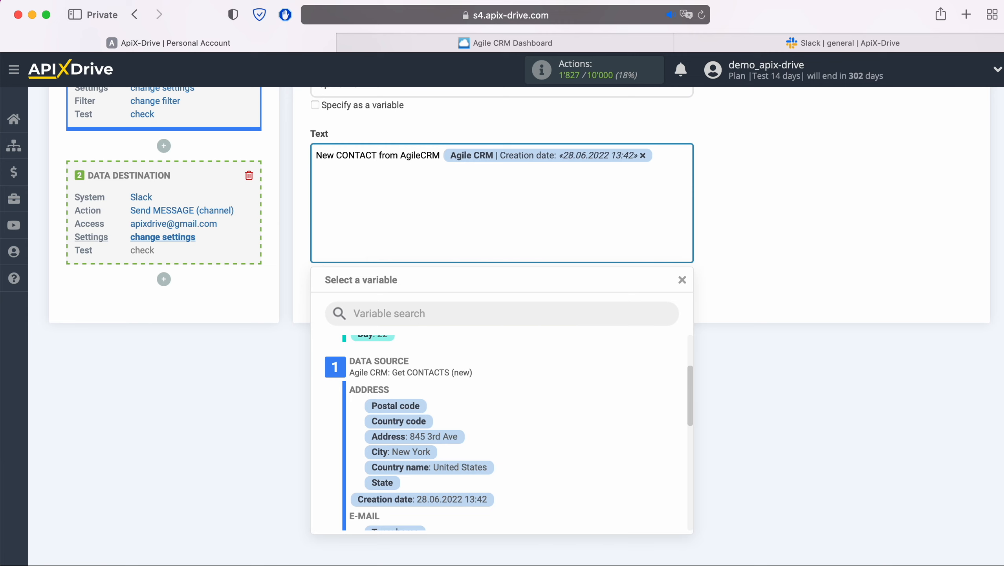
pyautogui.click(666, 155)
# Add Name and Email lines filled with the contact's first name and email variables
pyautogui.press('Return')
pyautogui.write('Name')
pyautogui.scroll(-3, 556, 409)
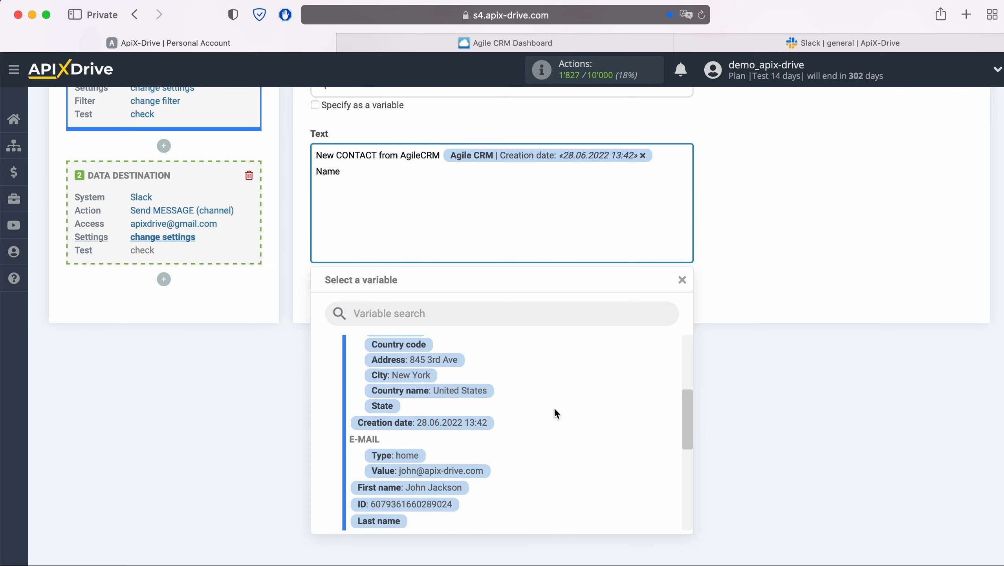
pyautogui.click(449, 488)
pyautogui.write('Email')
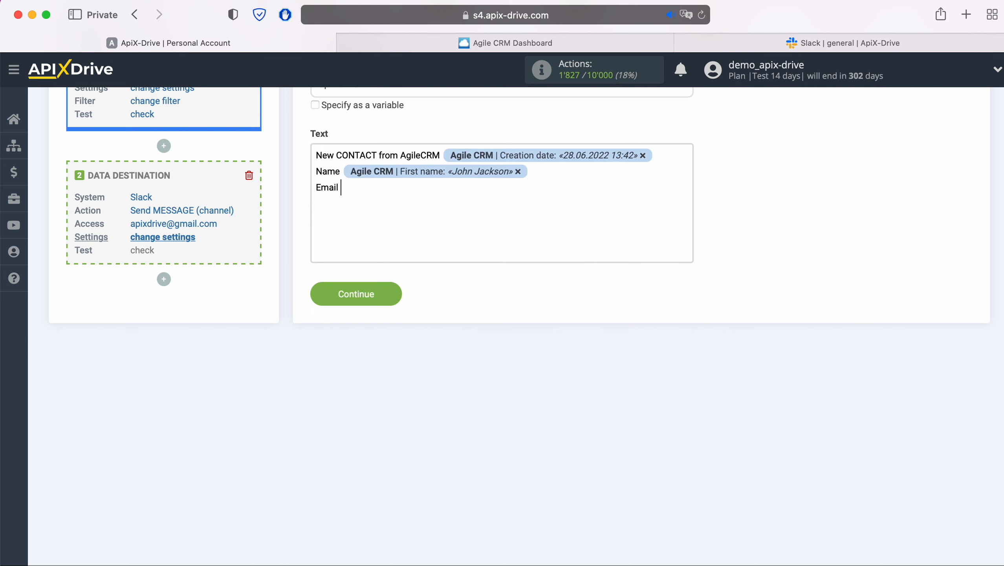
pyautogui.click(401, 194)
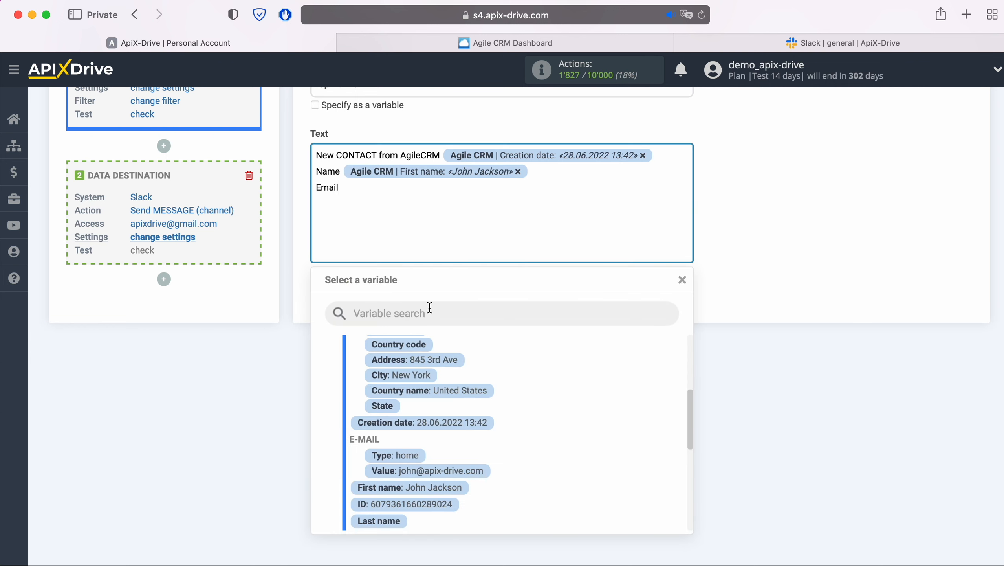
pyautogui.click(467, 470)
# Add a Phone line with the contact's phone variable and continue to the test step
pyautogui.press('Return')
pyautogui.write('Phone')
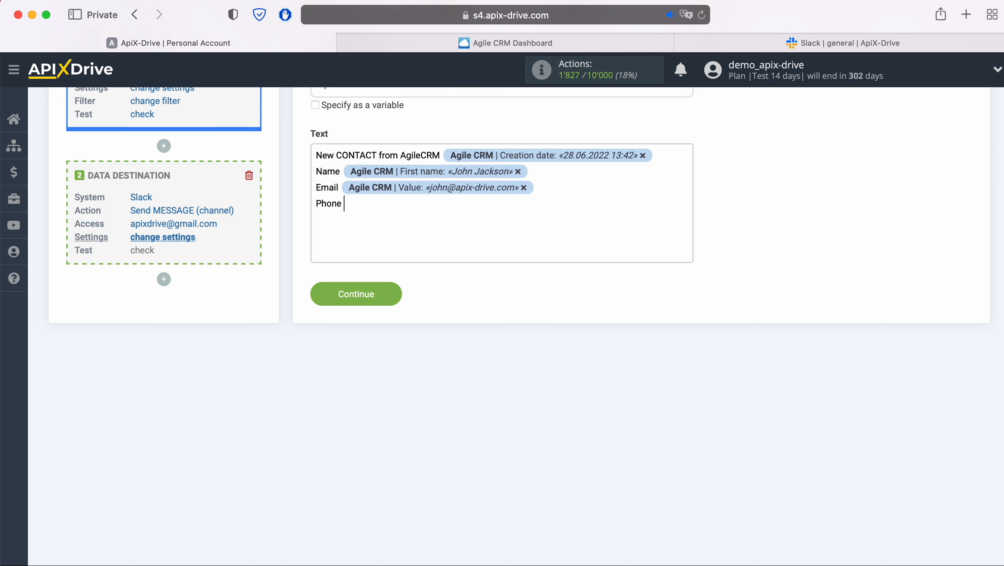
pyautogui.click(418, 202)
pyautogui.scroll(-5, 560, 406)
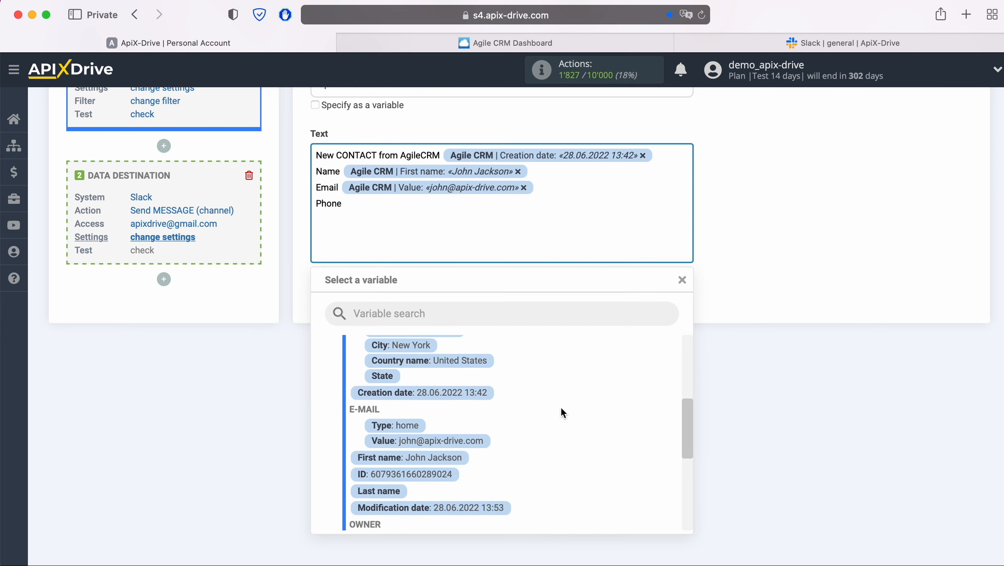
pyautogui.scroll(-3, 561, 405)
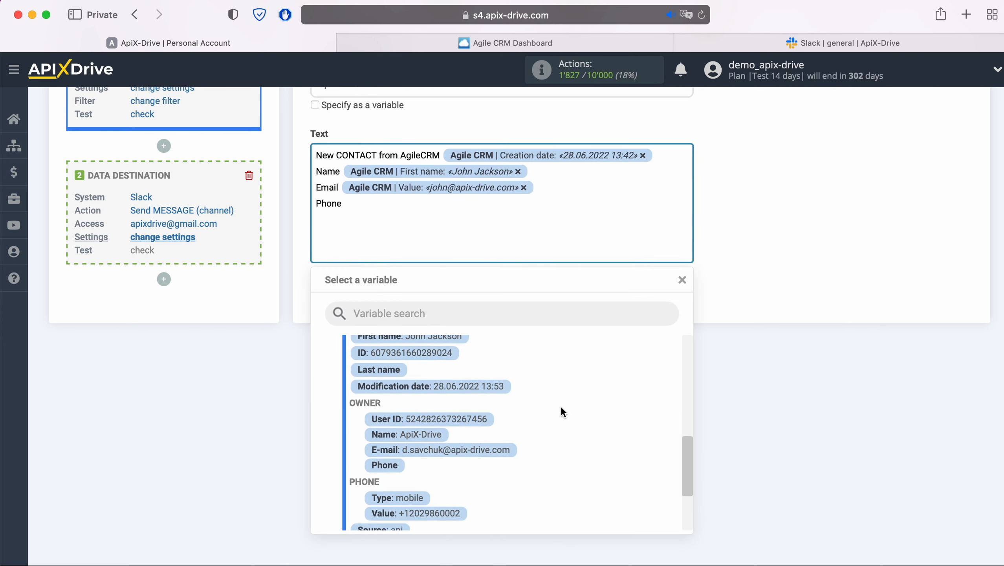
pyautogui.click(456, 467)
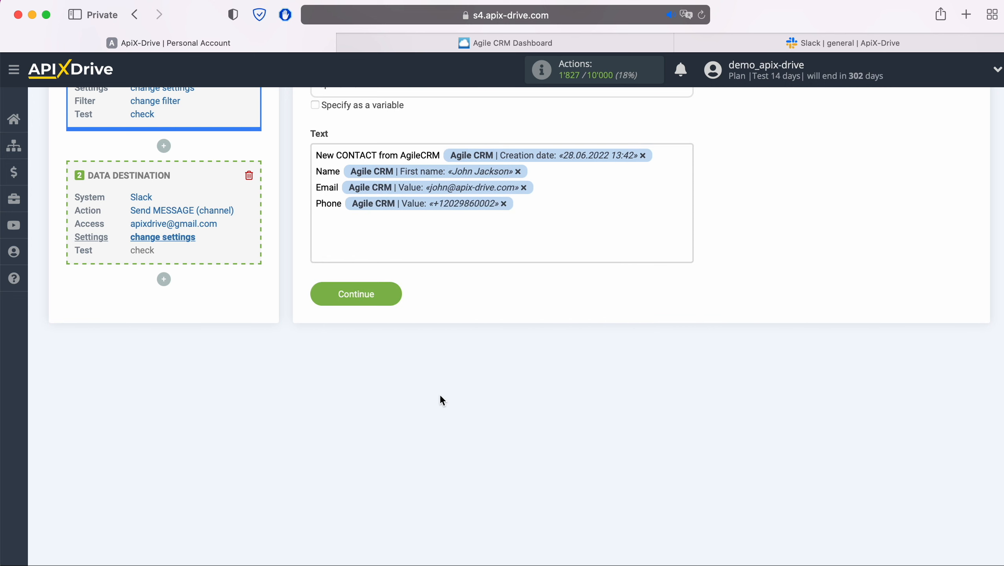
pyautogui.click(394, 292)
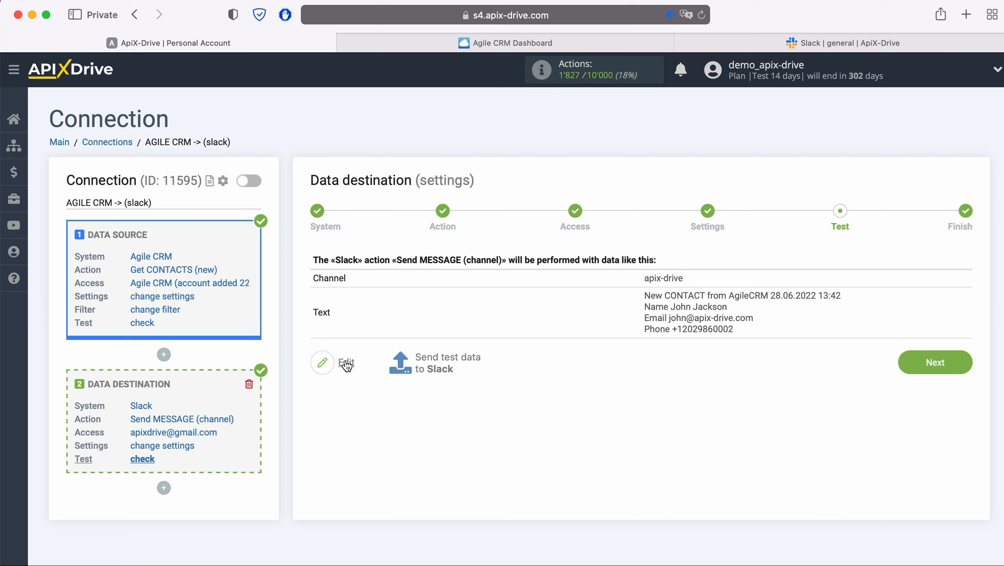
# Send the test contact message to Slack and wait for the completed confirmation
pyautogui.click(447, 356)
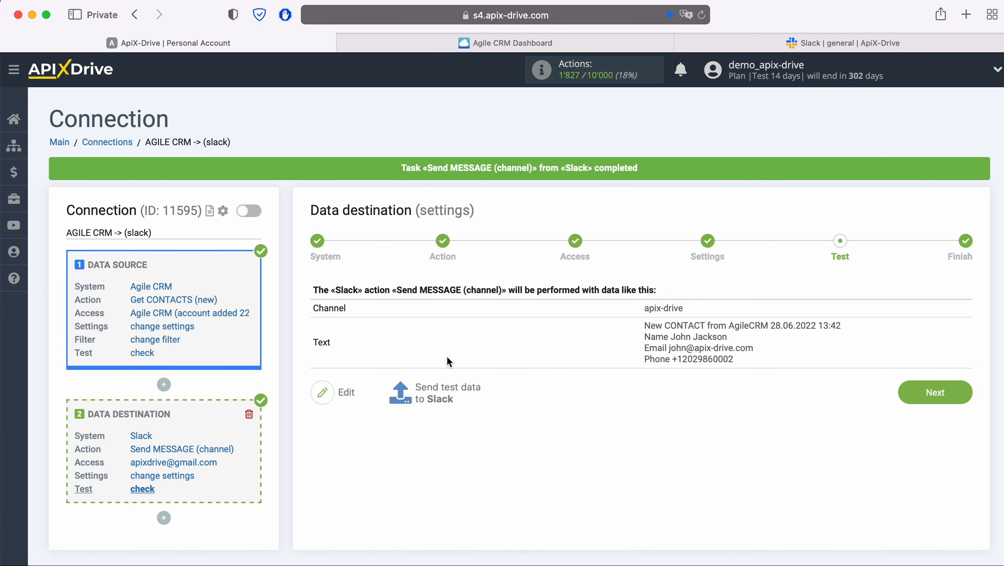
pyautogui.click(711, 39)
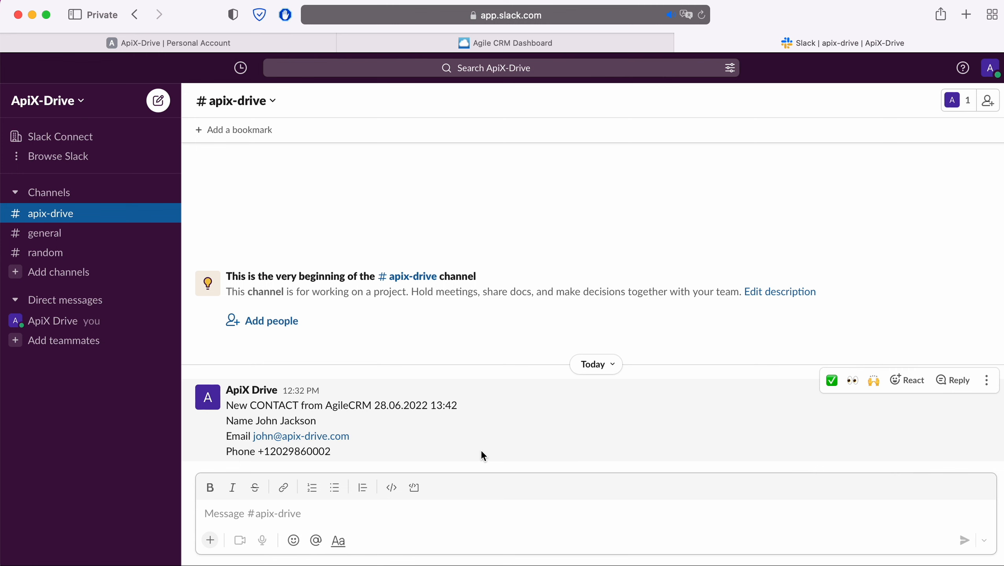
pyautogui.click(260, 44)
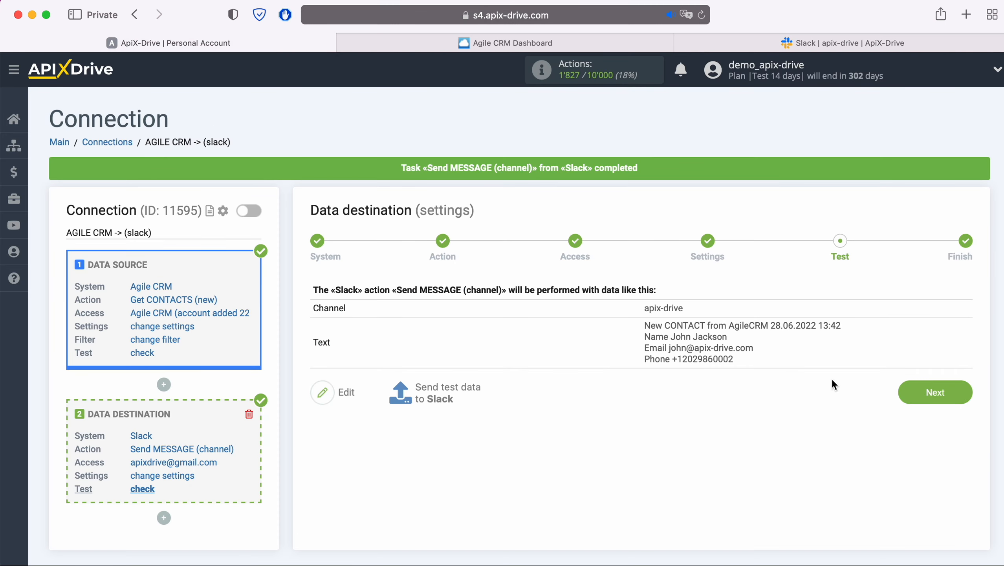
# Finish setup, enable auto-update and save a 5-minute update interval for the connection
pyautogui.click(961, 388)
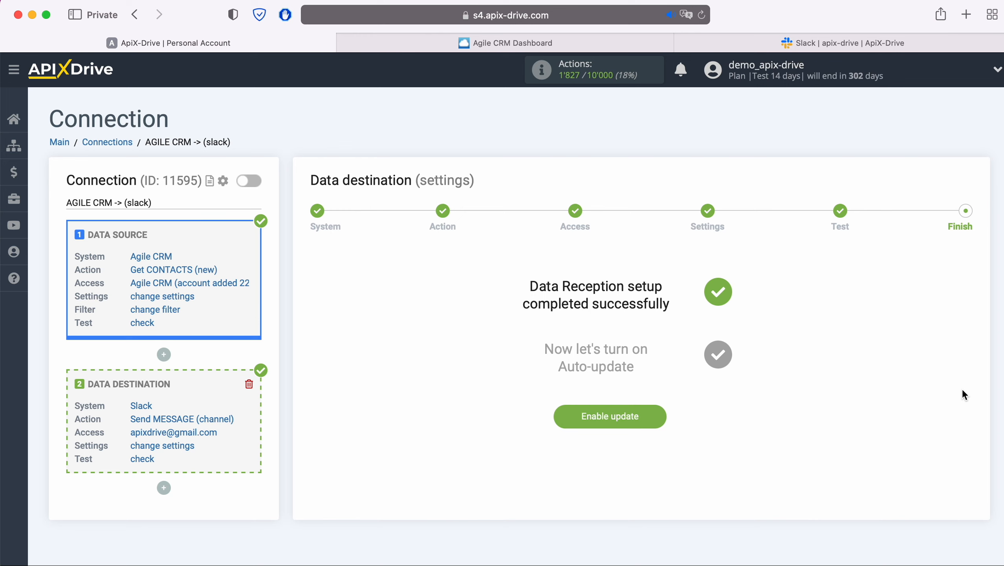
pyautogui.click(659, 412)
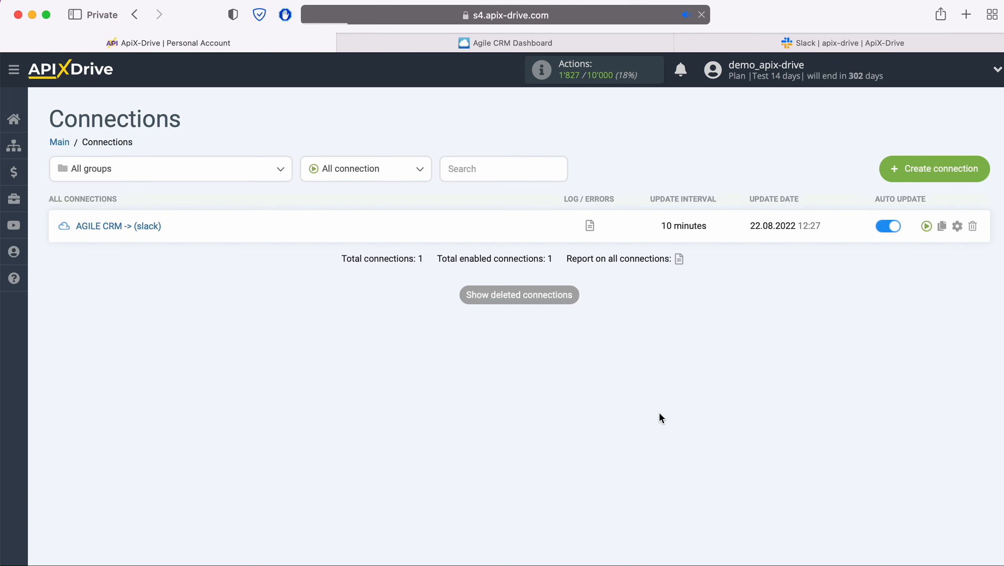
pyautogui.click(957, 226)
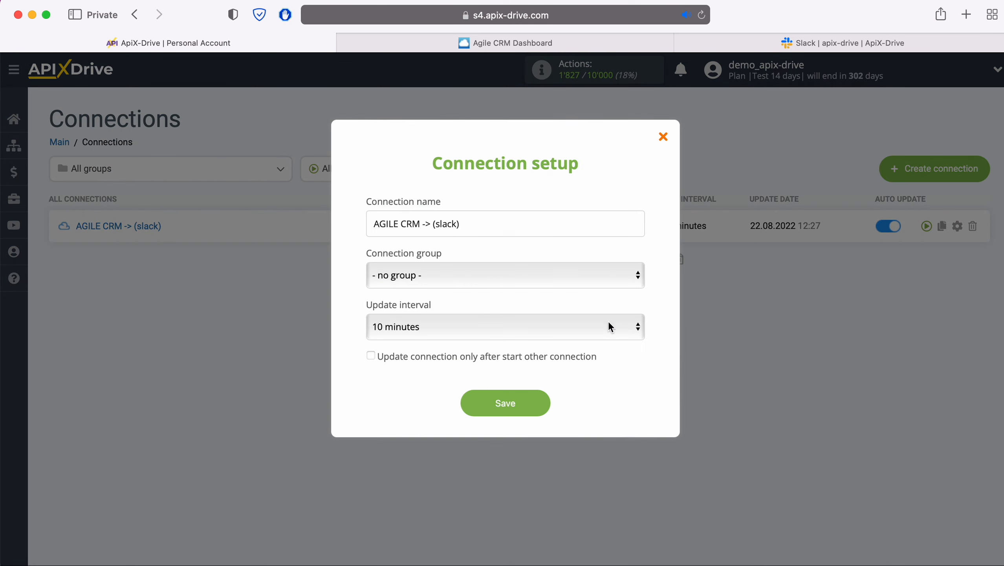
pyautogui.click(608, 326)
pyautogui.click(546, 305)
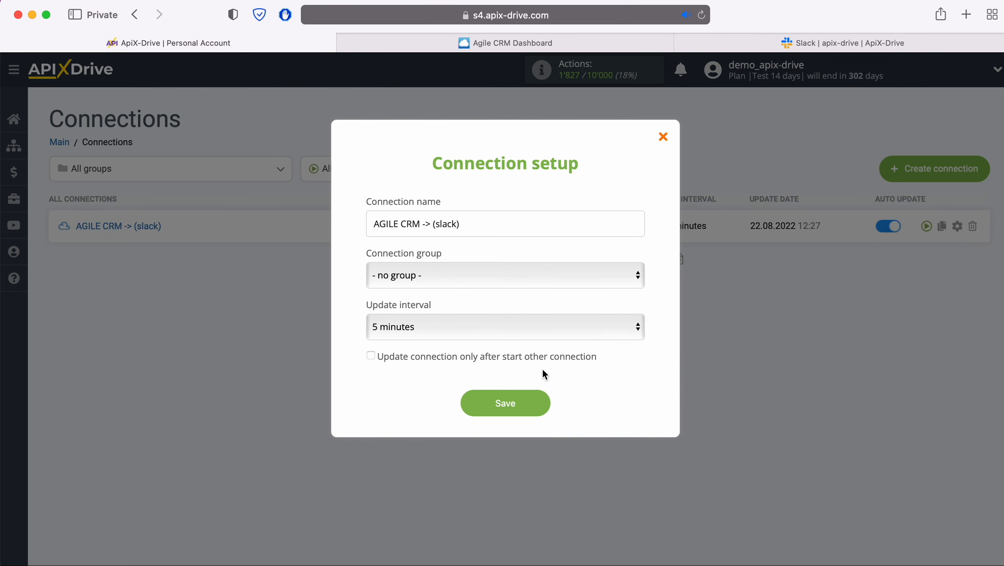
pyautogui.click(541, 403)
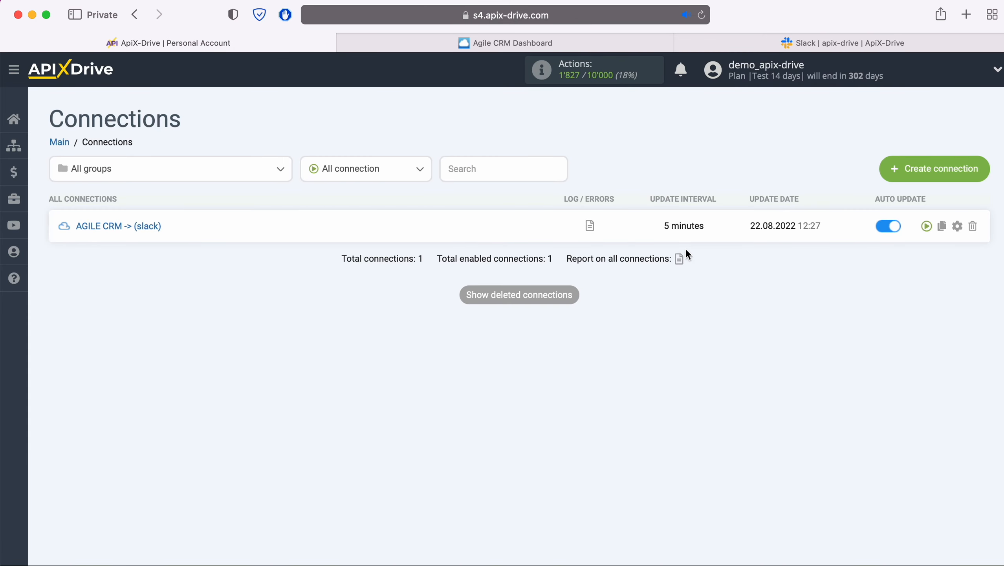